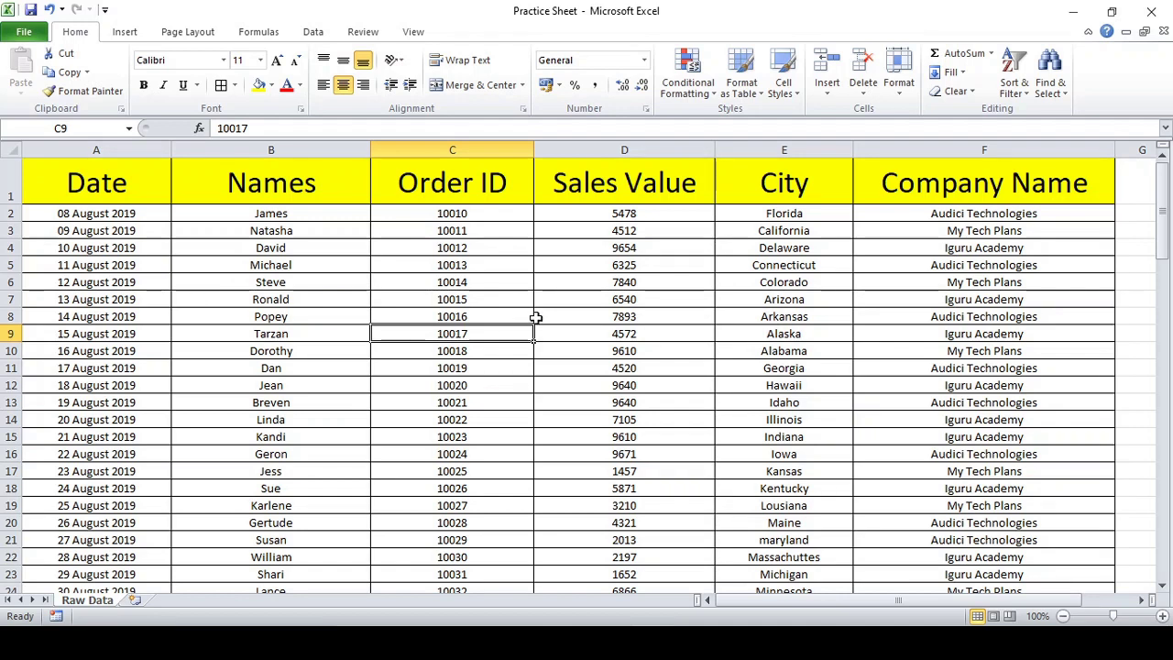
Select the top rows of the Raw Data sales table, then insert a blank Sheet4
click(93, 186)
drag(93, 186, 828, 419)
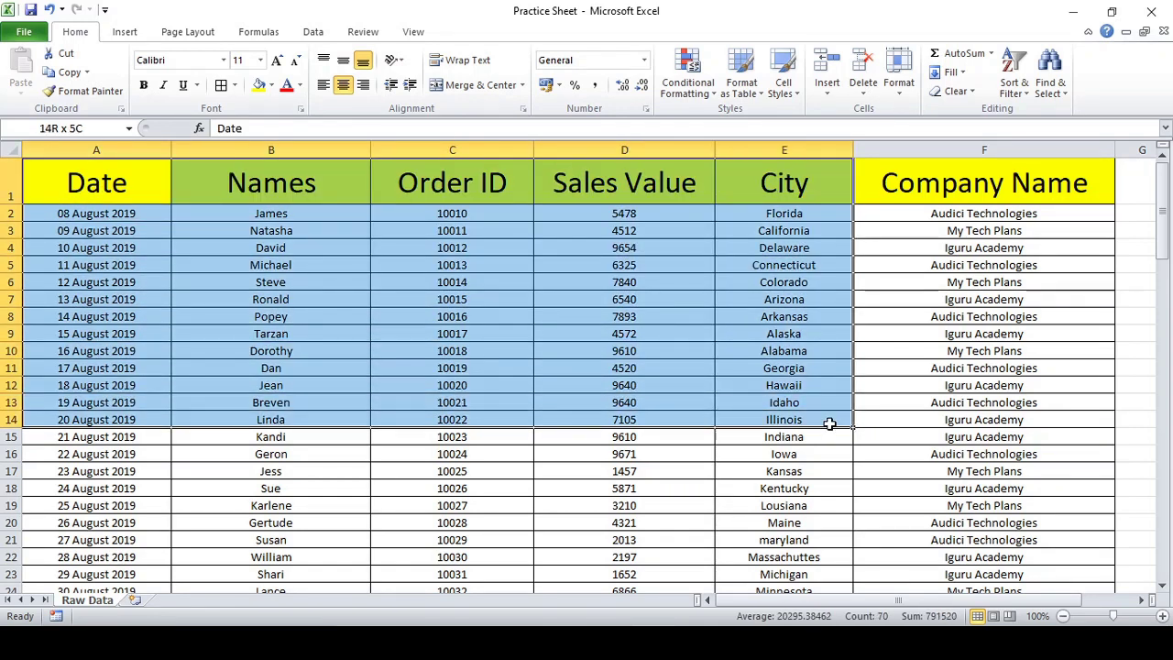
click(438, 505)
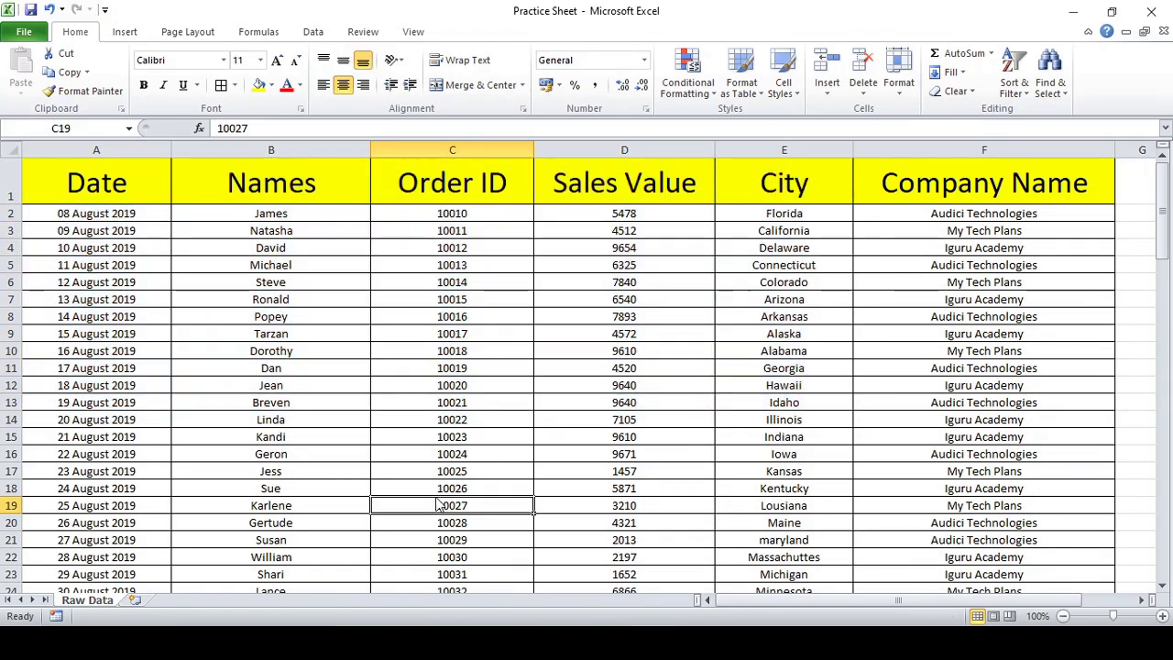
click(133, 599)
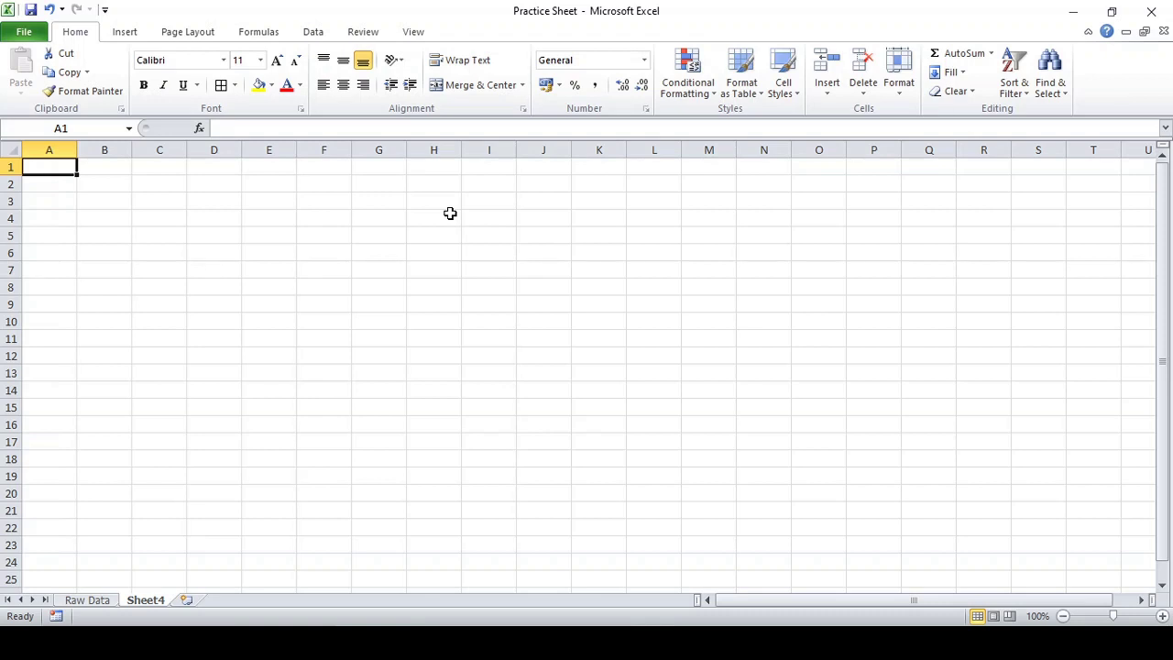
On the View ribbon, drop down the Macros options list
click(414, 34)
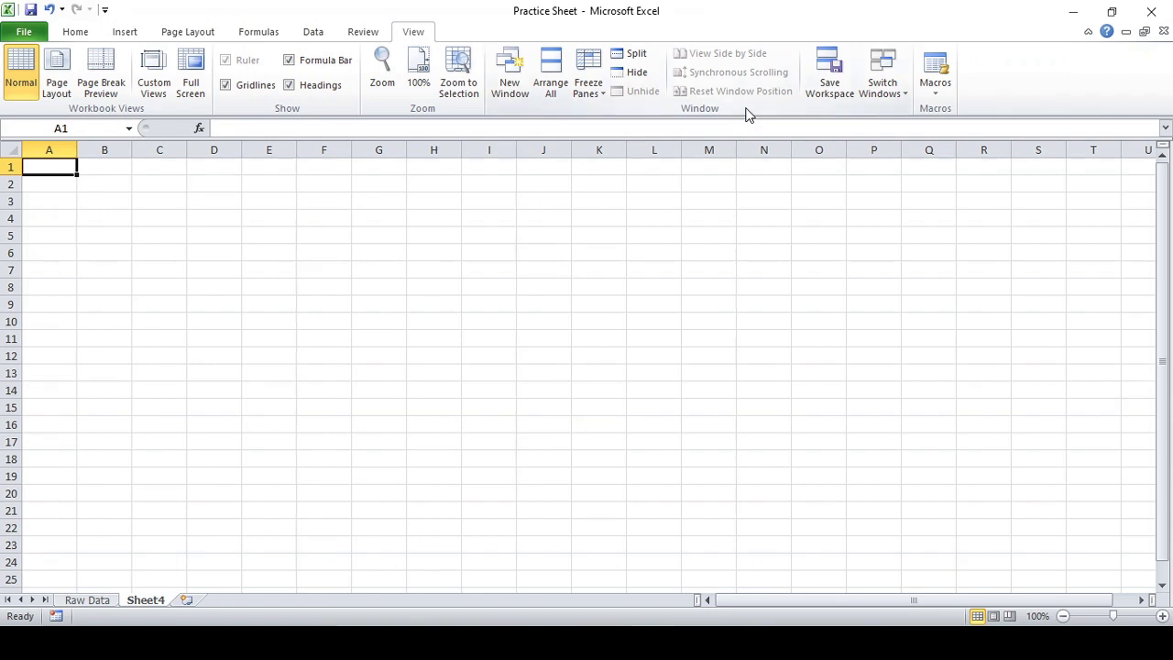
click(938, 95)
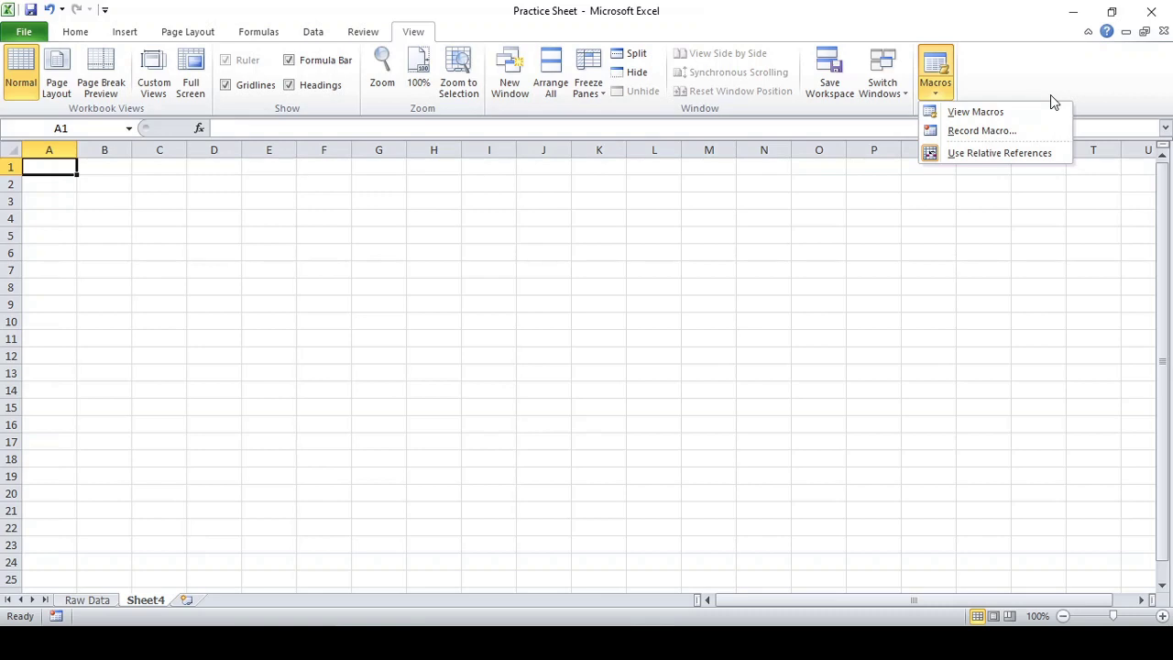
Start recording a new macro and name it 'Audici Technologies'
click(1008, 154)
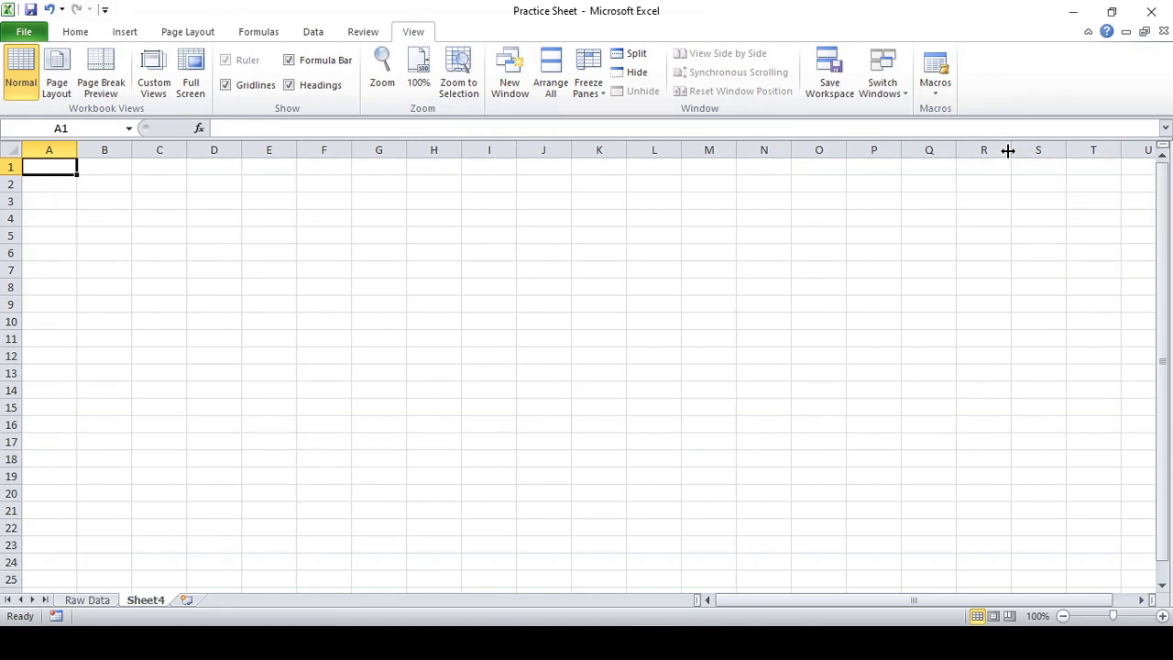
click(938, 93)
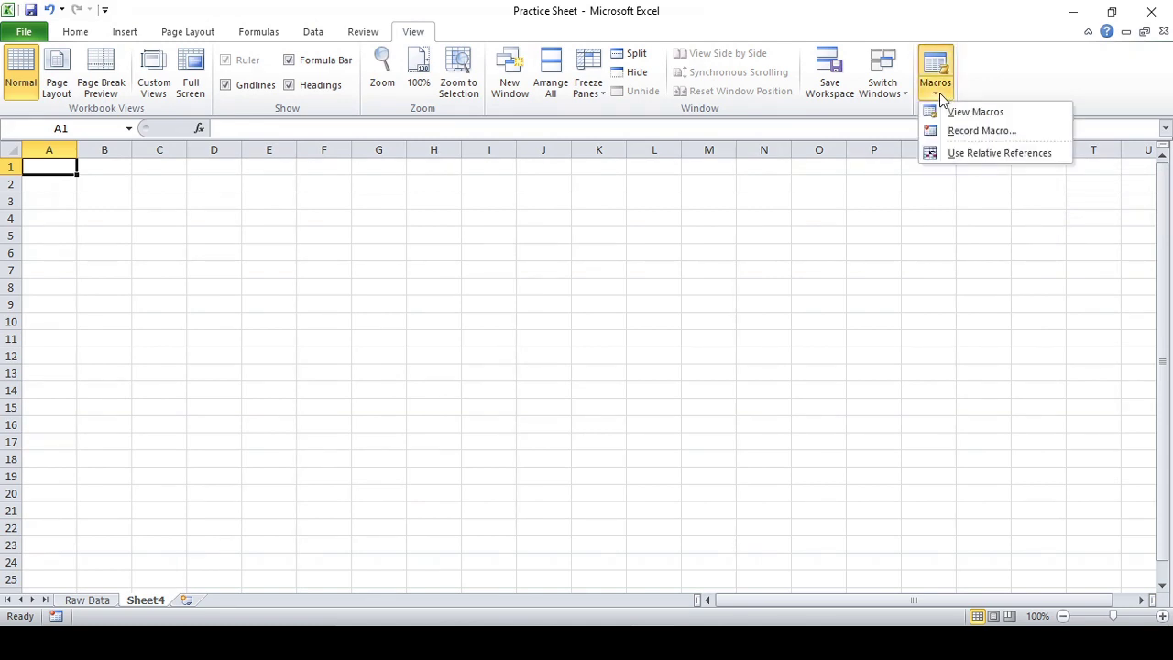
click(977, 134)
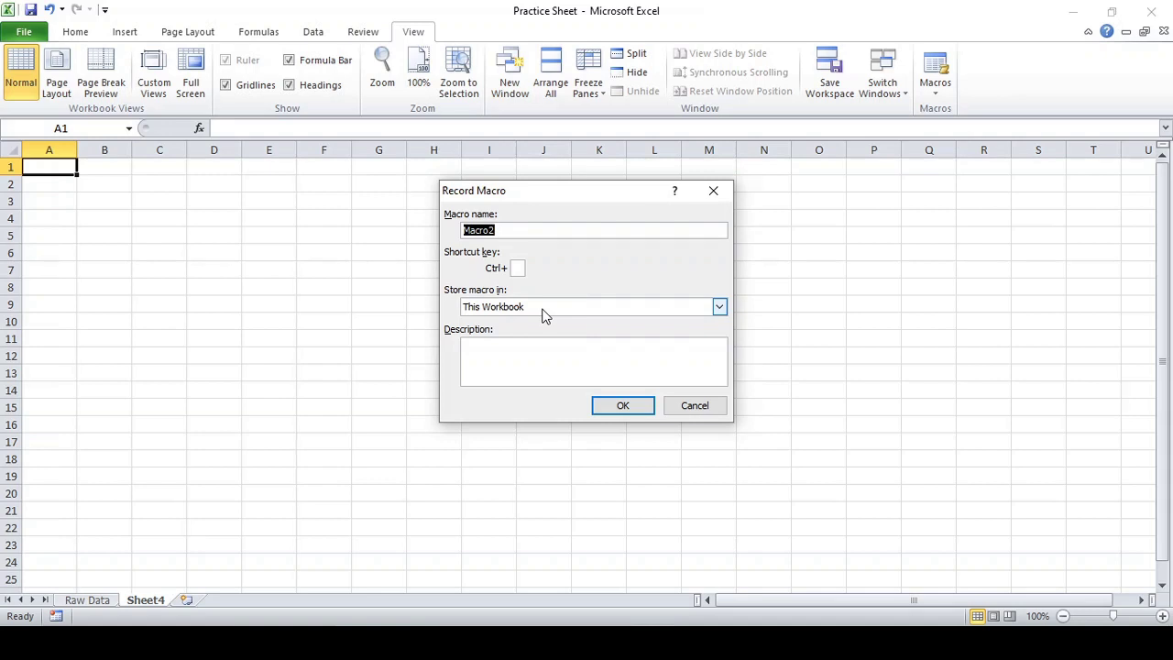
key(BackSpace)
text(Audici Technologies)
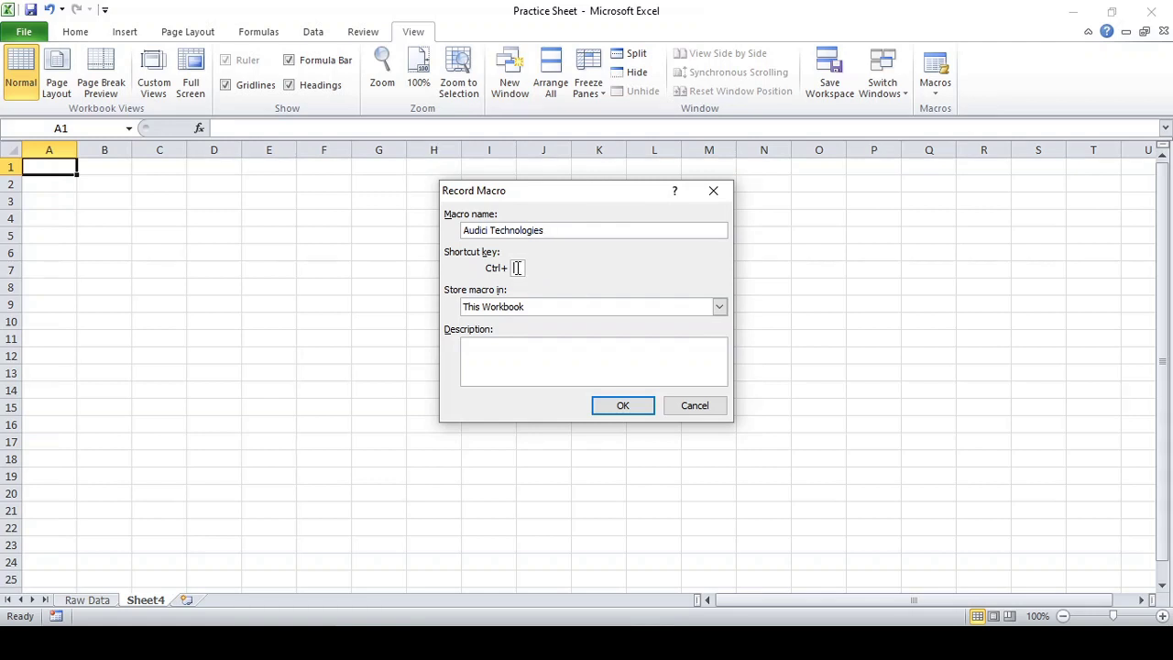
Set the macro shortcut to Ctrl+Shift+P and store it in This Workbook
text(p)
key(BackSpace)
key(shift+p)
click(538, 305)
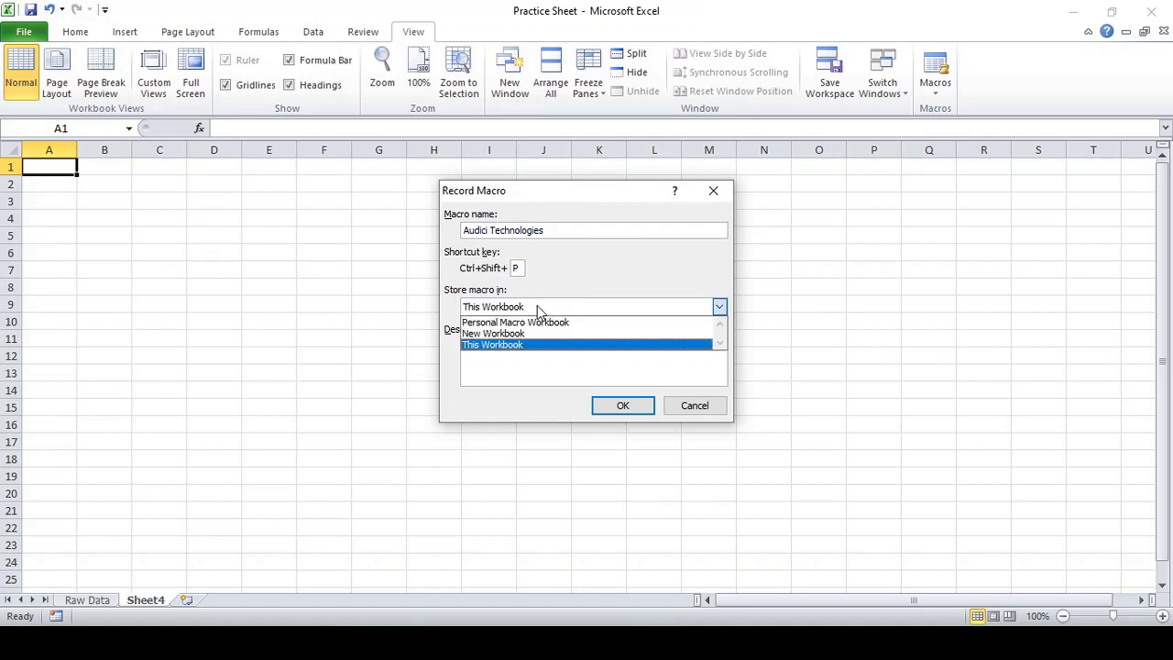
click(526, 370)
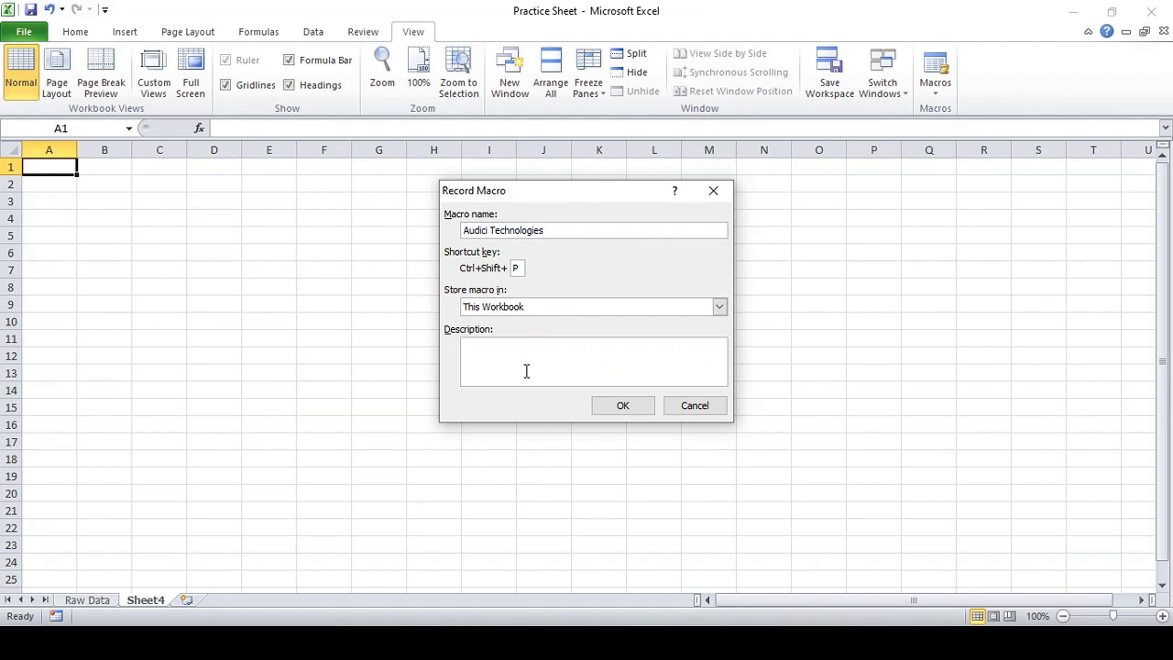
Enter the description 'testing Purpose' and confirm the macro settings
text(testig)
key(BackSpace)
text(ng Purpose)
click(626, 405)
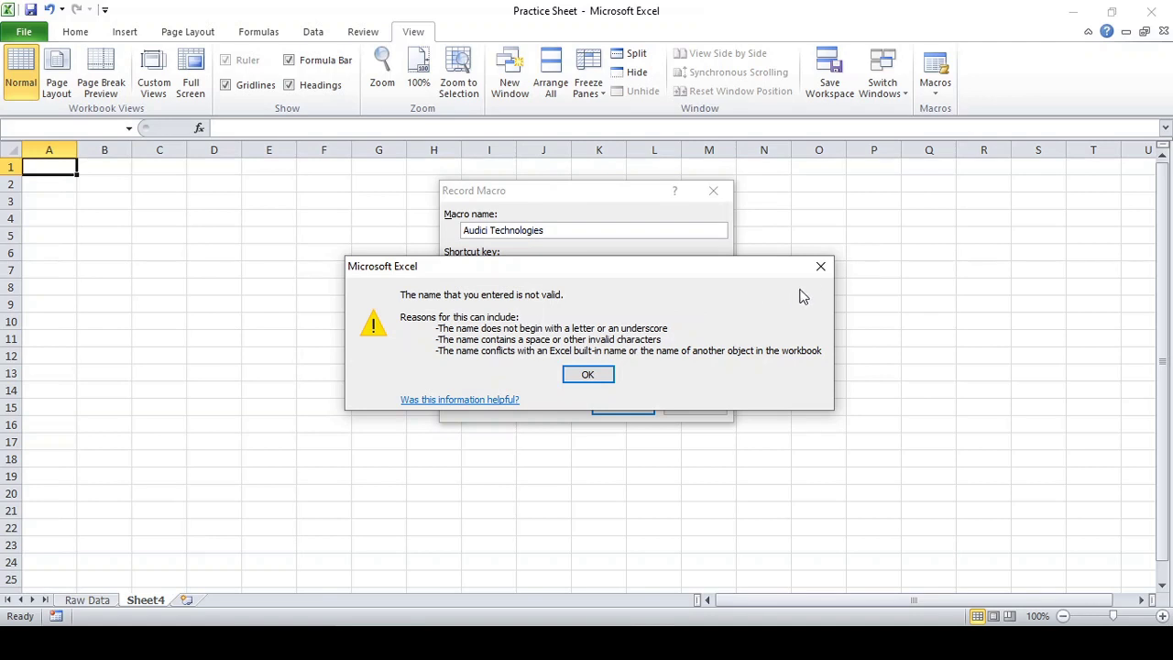
Dismiss the invalid-name warning, rename the macro AudiciTechnologies, and begin recording
click(820, 266)
click(555, 229)
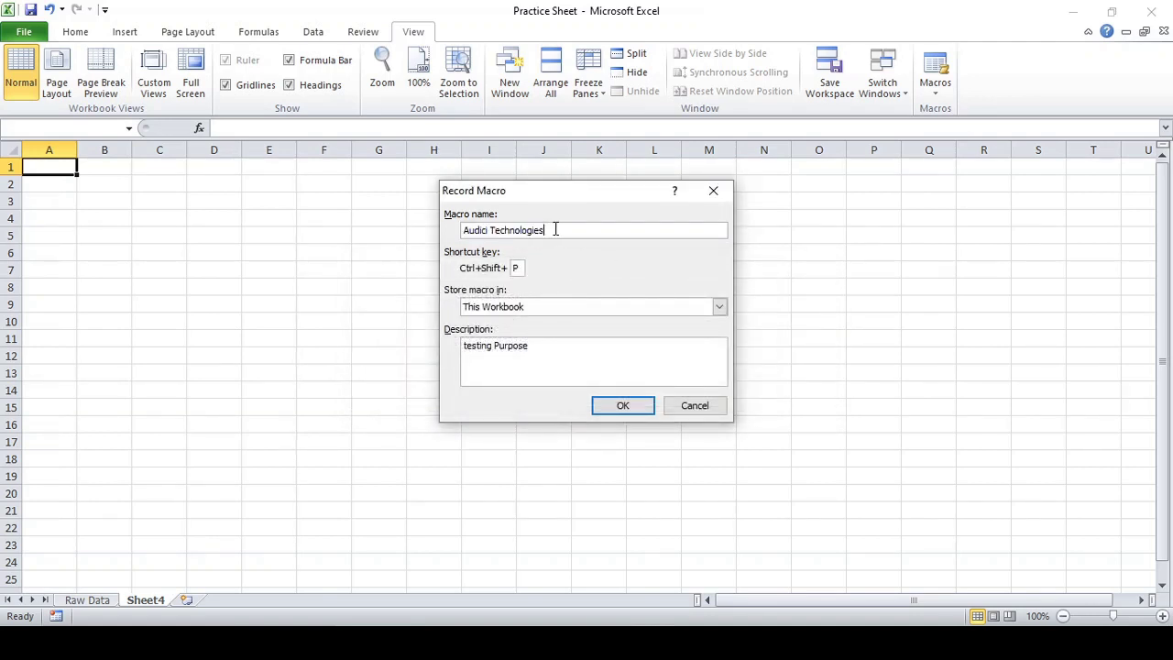
key(Left)
key(Left)
key(Left)
key(BackSpace)
click(627, 406)
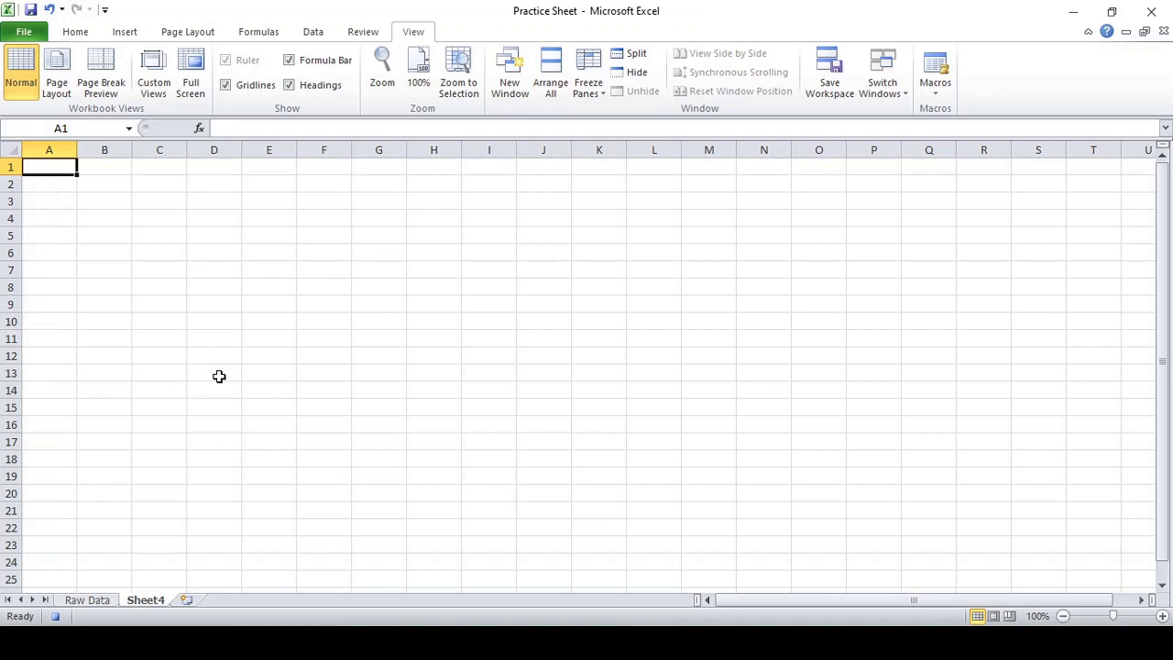
Give range D4:L16 all borders and centered text
click(214, 216)
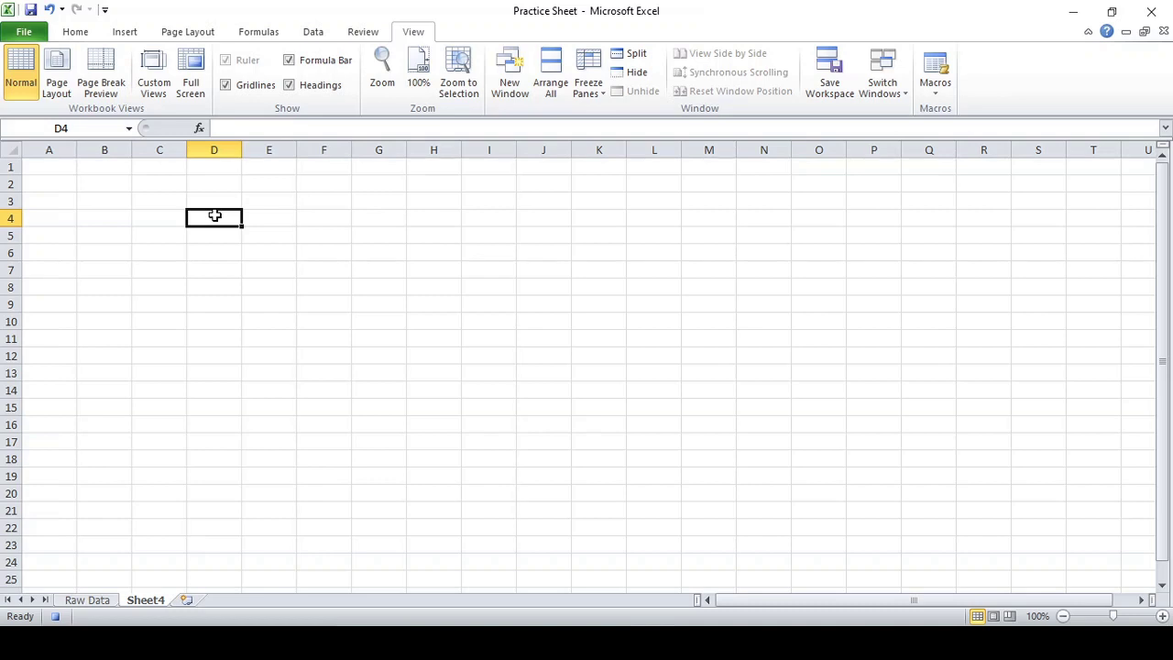
click(76, 32)
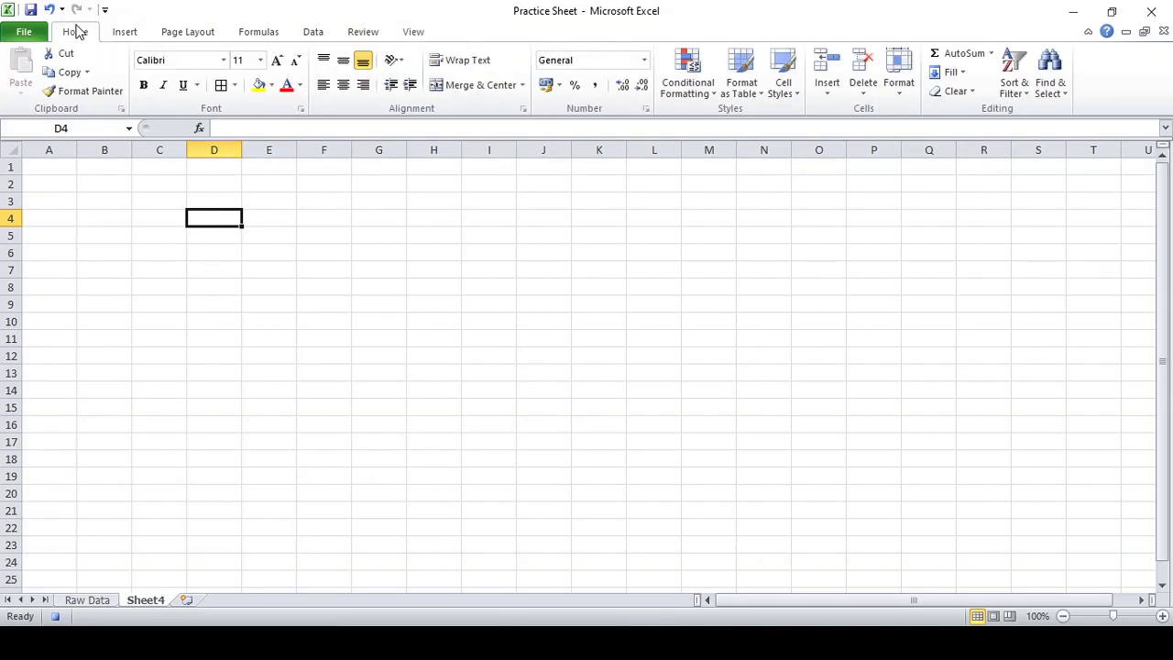
drag(225, 220, 636, 411)
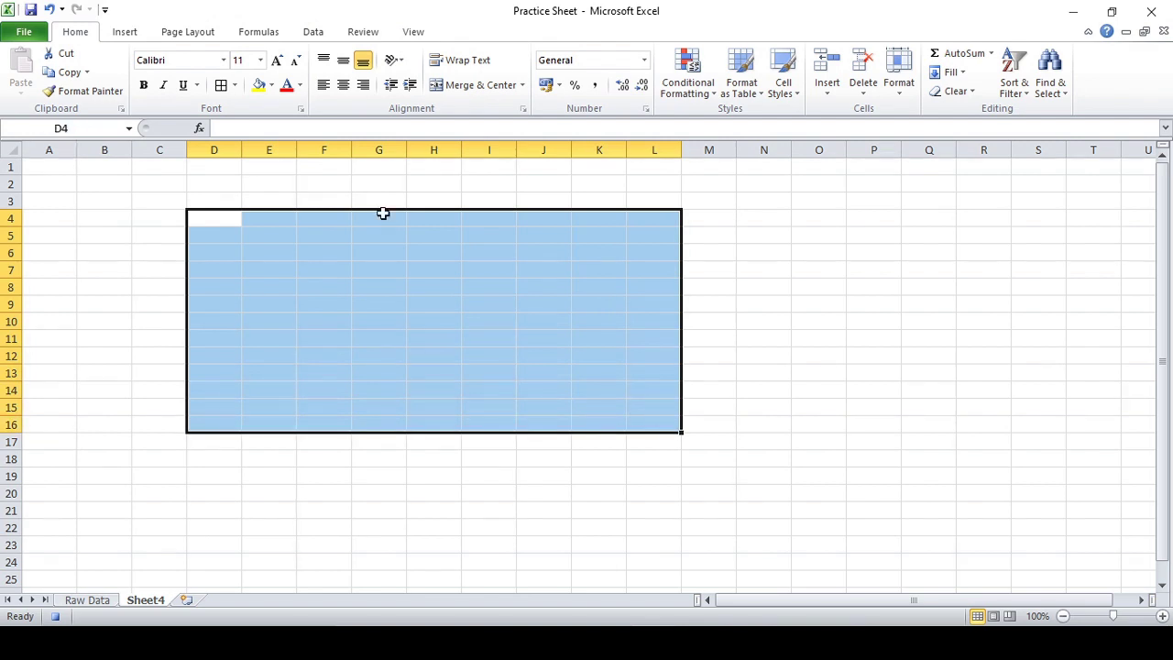
click(221, 86)
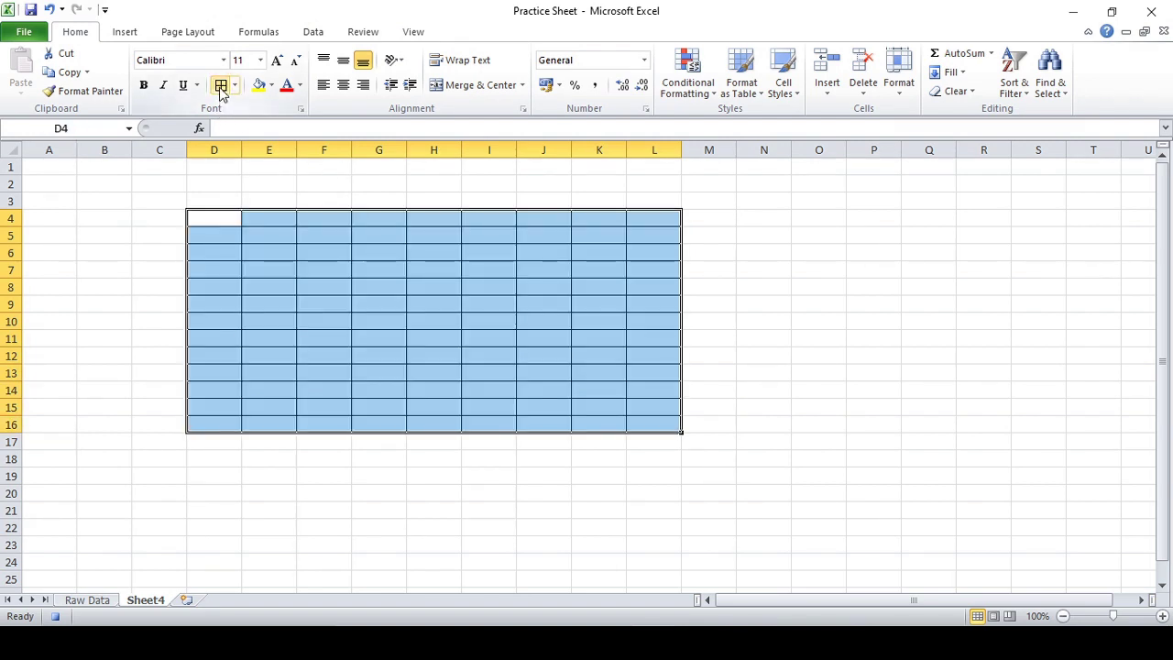
click(345, 85)
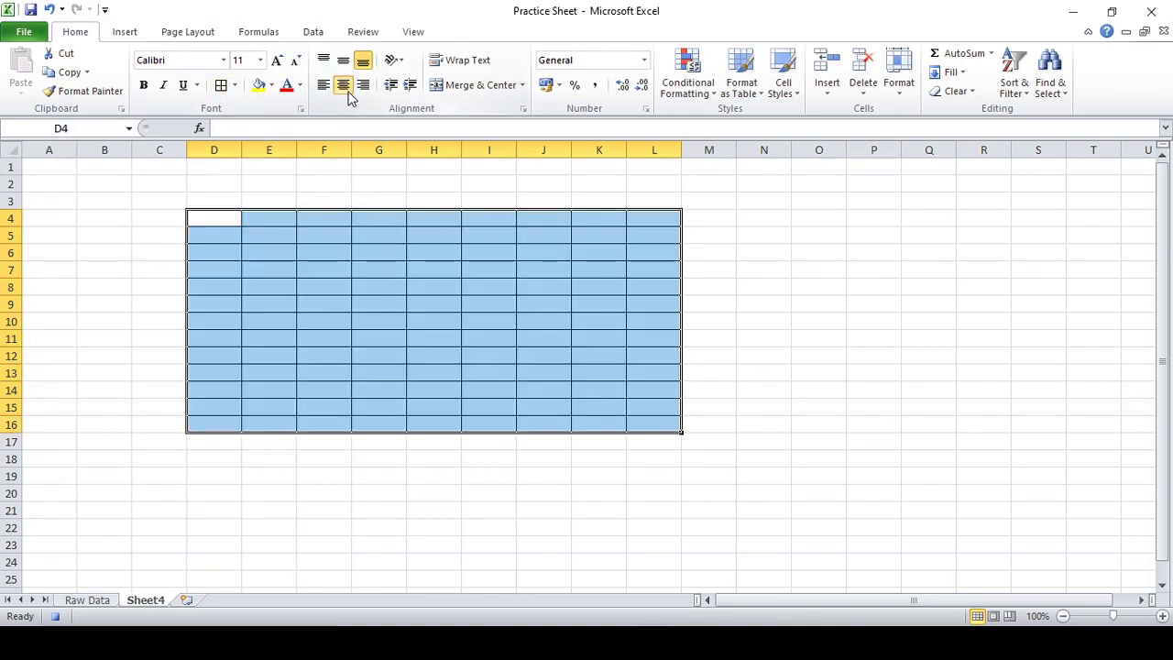
Enter headers Name, Phone, Alternate Phone and E mail in D4:G4
click(212, 216)
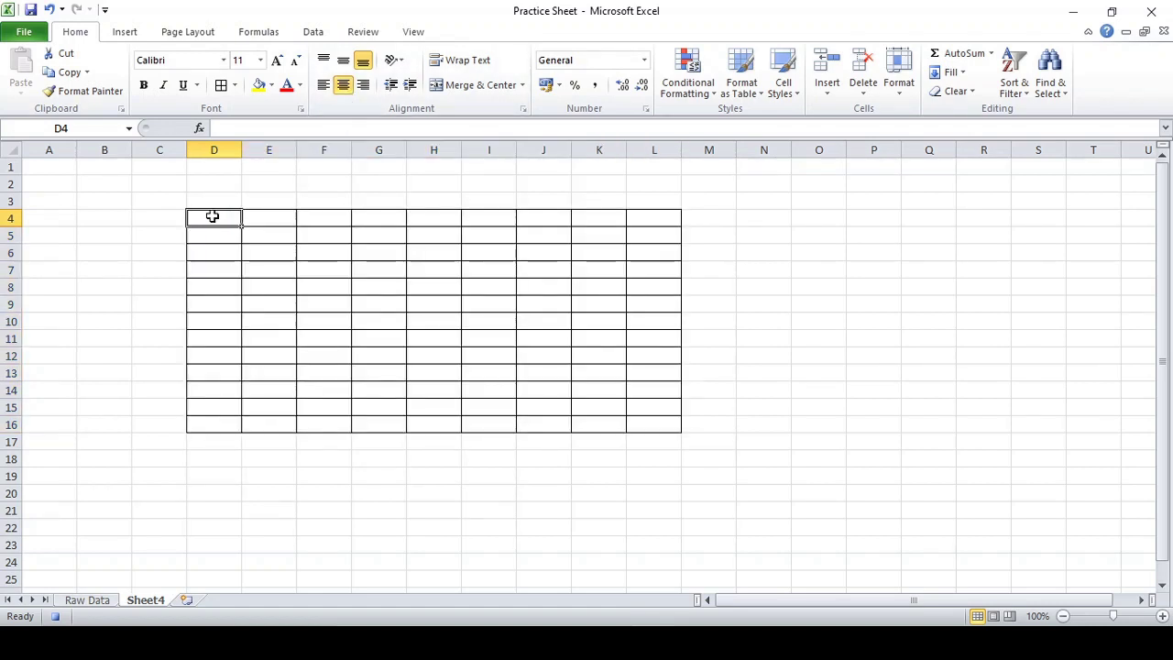
text(Name)
key(Return)
key(Right)
key(Up)
text(Phone)
key(Return)
key(Up)
key(Right)
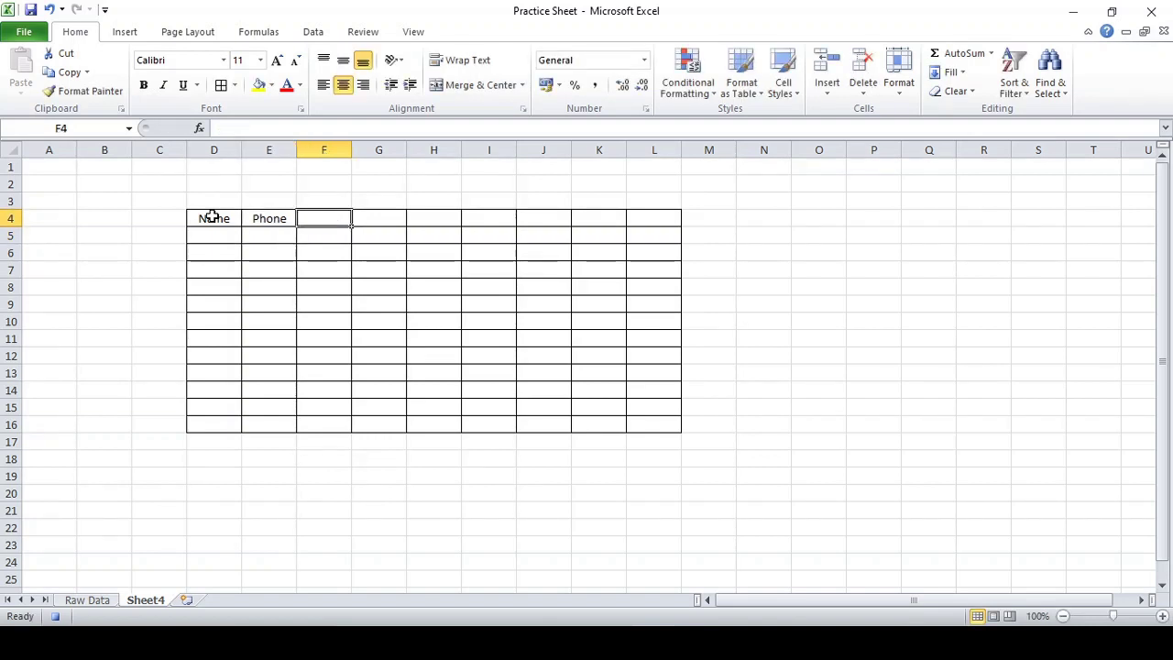
text(Alternate Phone)
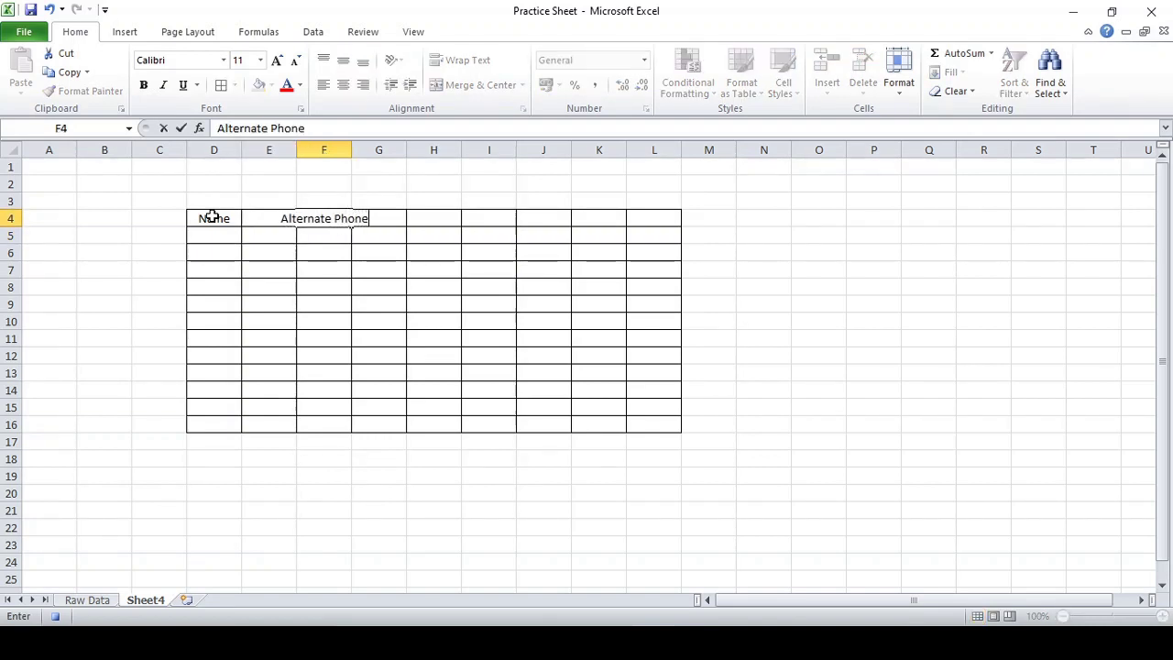
key(Return)
key(Up)
key(Right)
text(E mail)
key(Return)
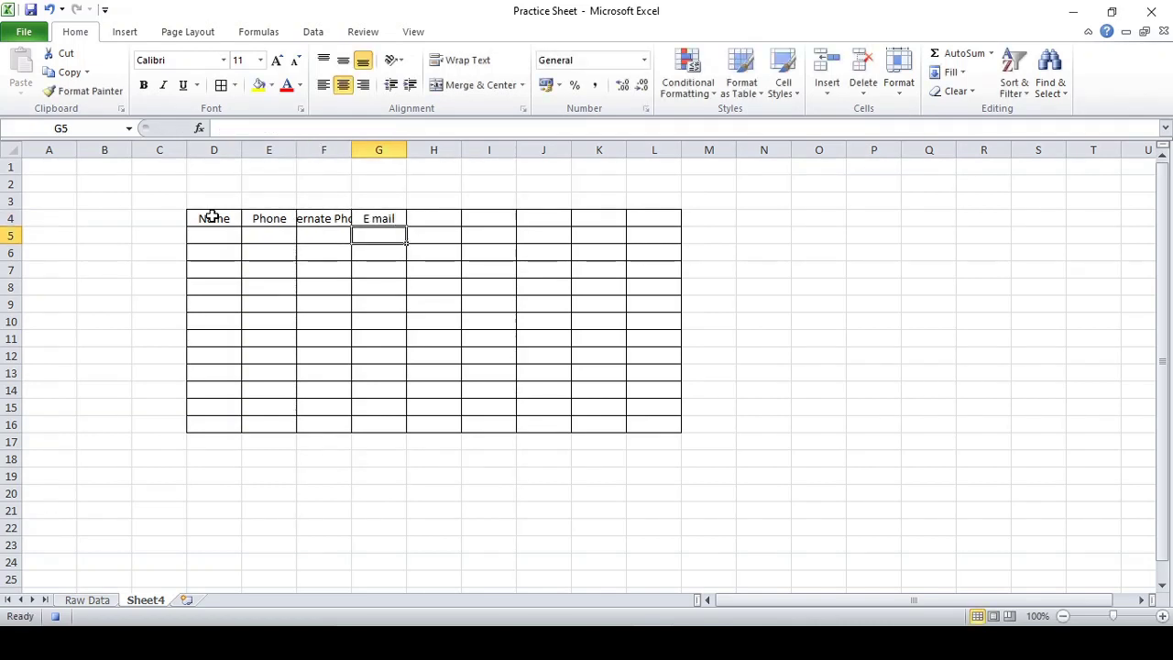
key(Up)
Enter headers Score, Designations and Grades in H4:J4
key(Right)
text(Score)
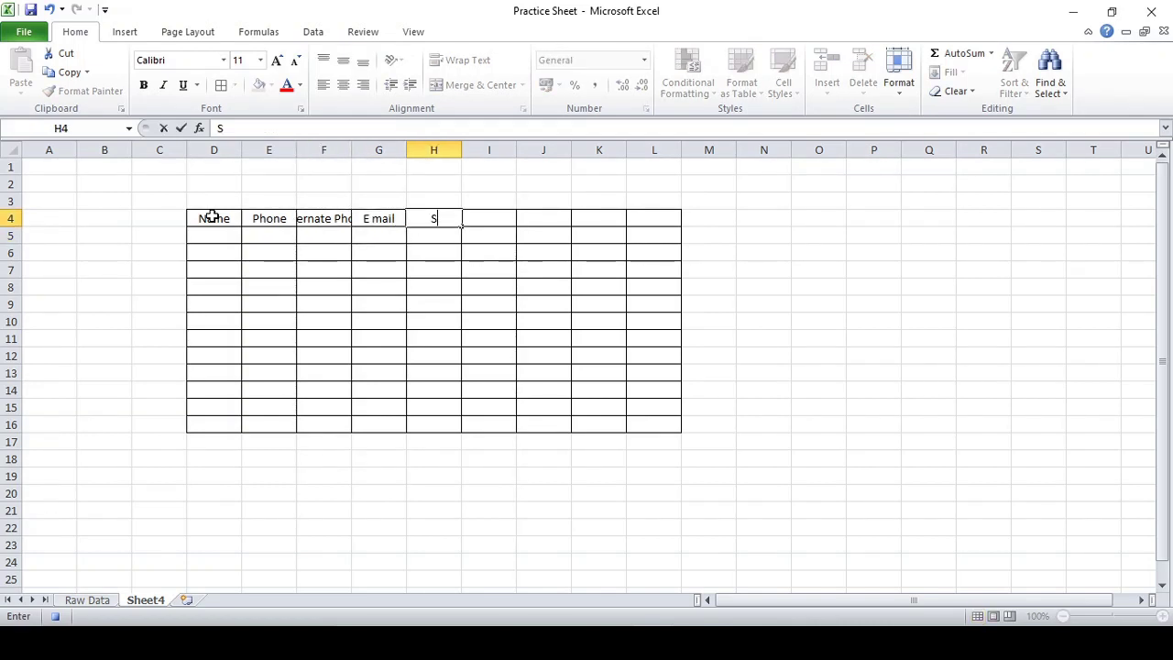
key(Return)
key(Up)
key(Up)
key(Down)
key(Right)
text(Designations)
key(Return)
key(Up)
key(Right)
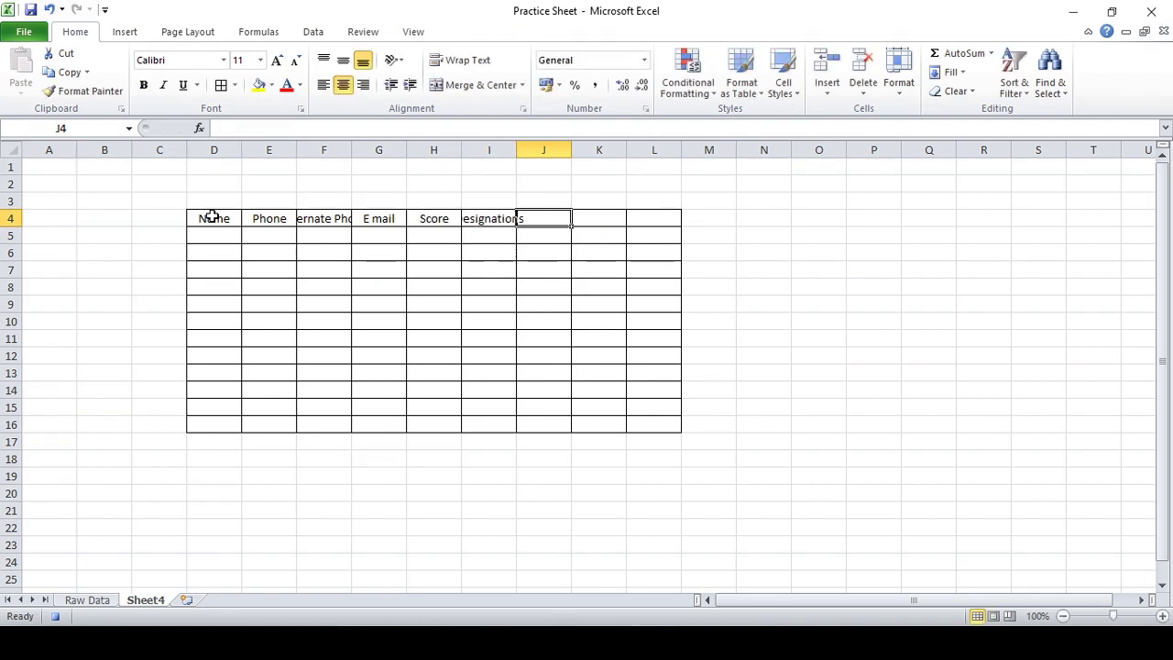
text(Grades)
key(Return)
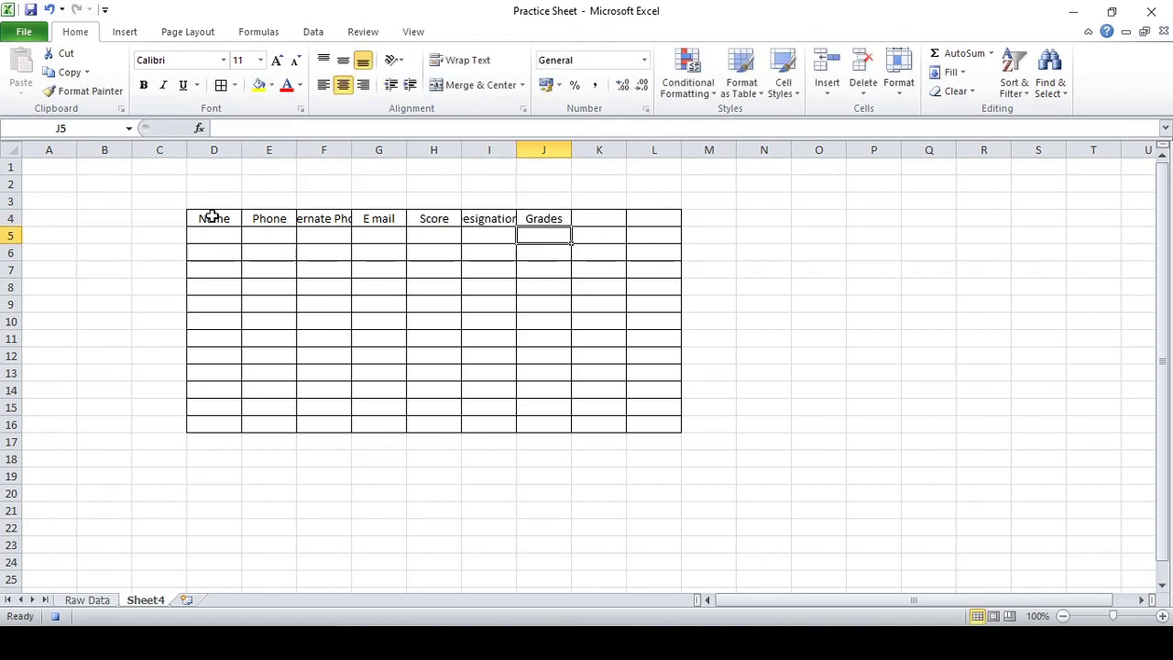
Enter headers Location tracked and Country in K4:L4
key(Up)
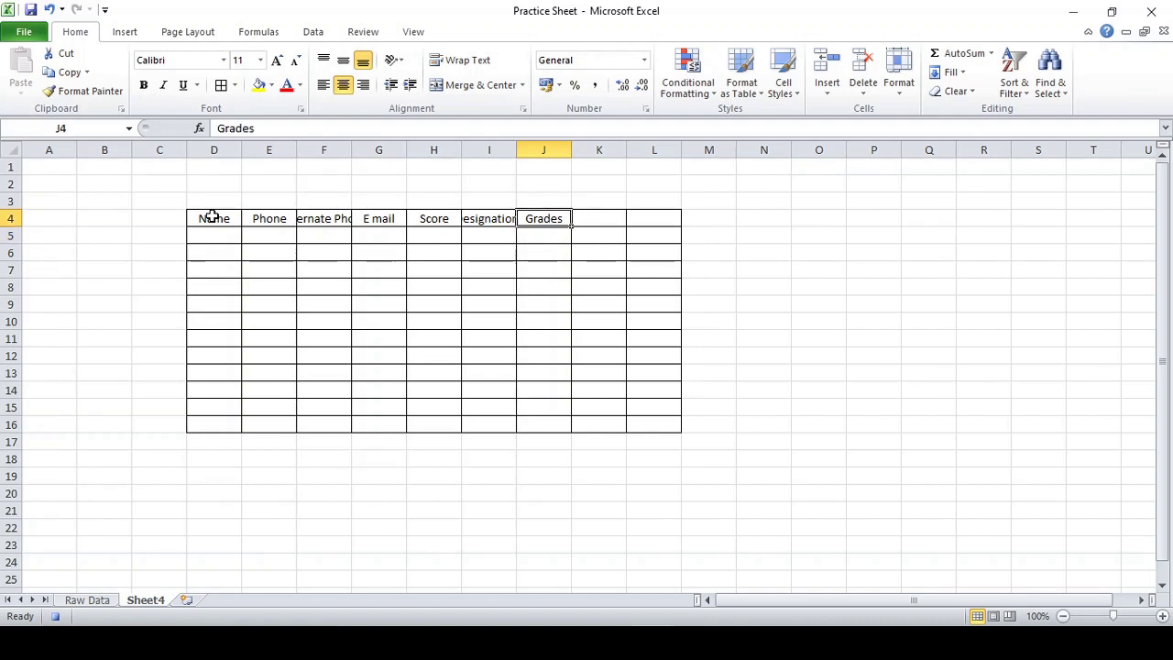
key(Right)
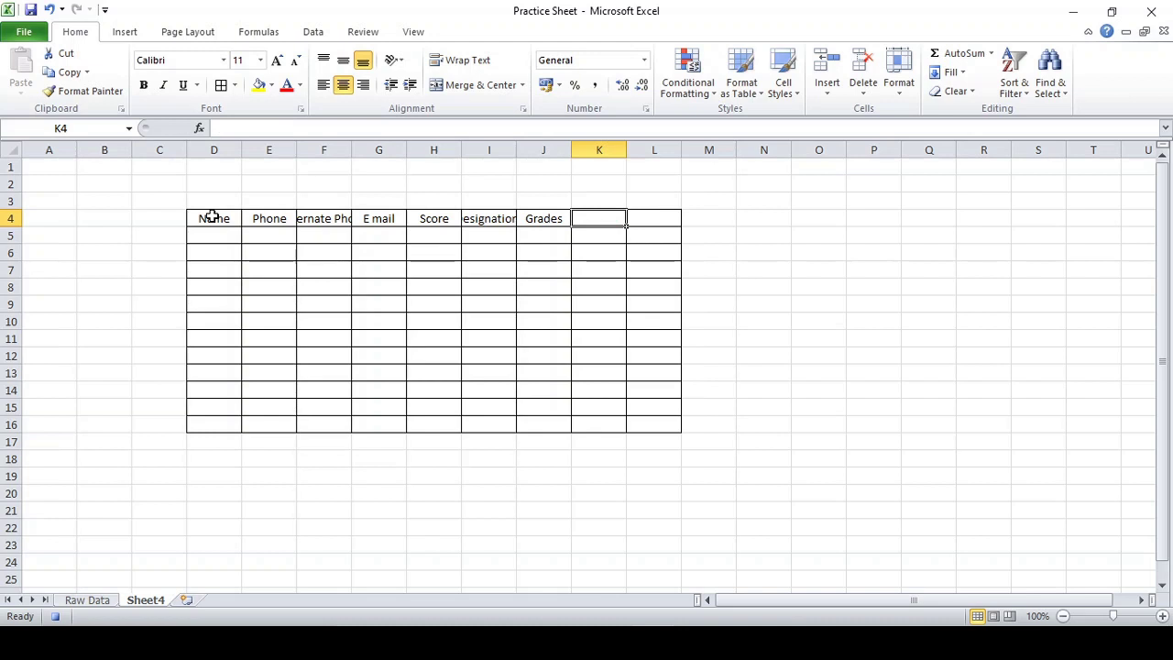
text(Location tracked)
key(Return)
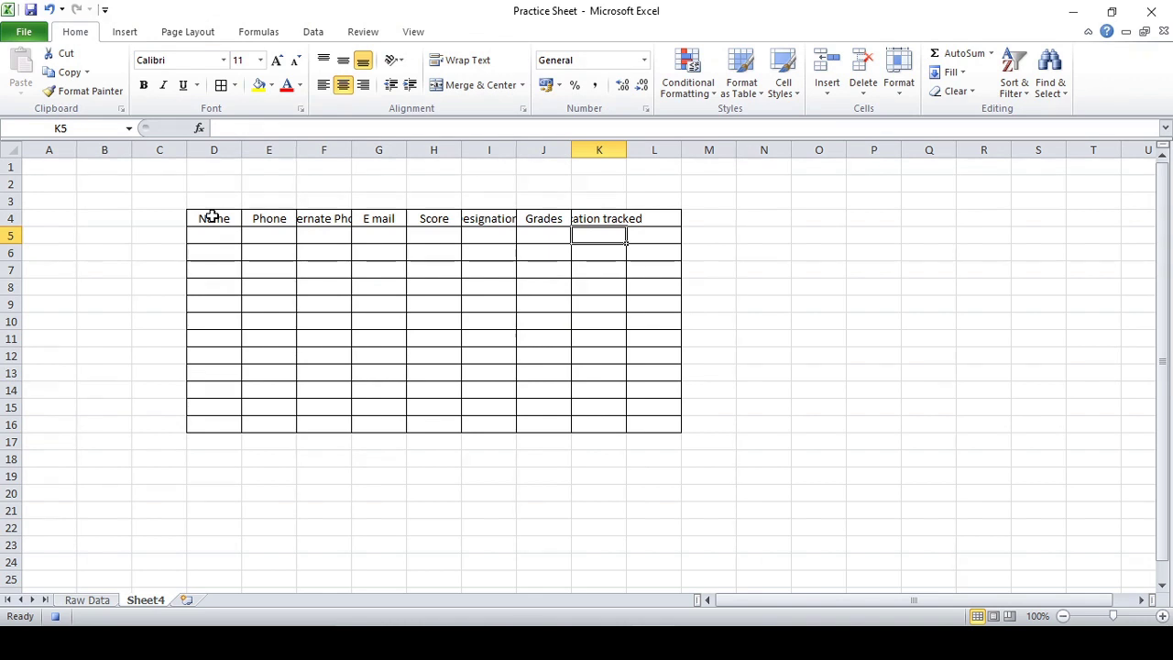
key(Up)
key(Right)
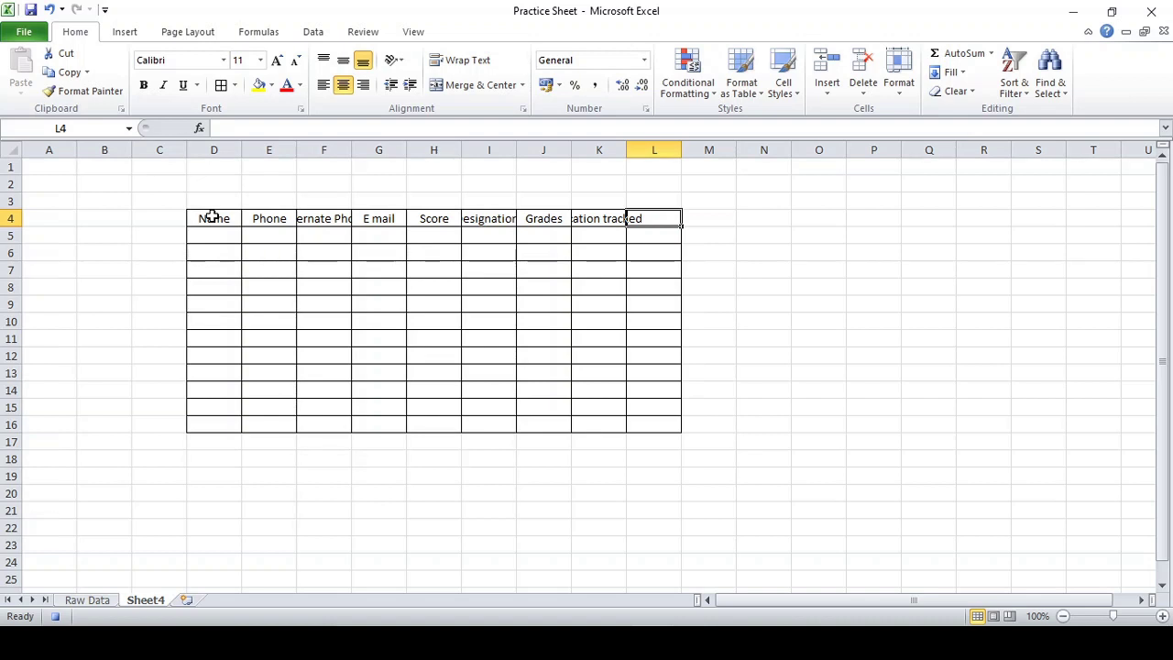
text(Country)
key(Return)
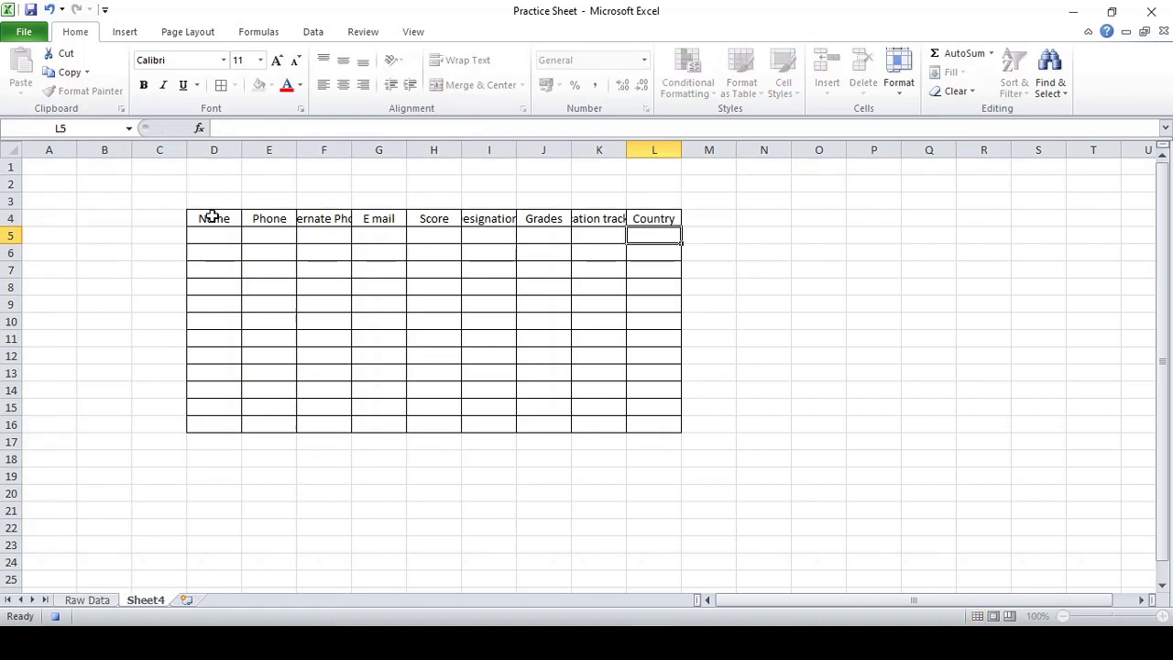
Widen columns K, I and F to fit Location tracked, Designations and Alternate Phone
drag(626, 149, 693, 154)
drag(516, 149, 599, 164)
drag(353, 149, 417, 154)
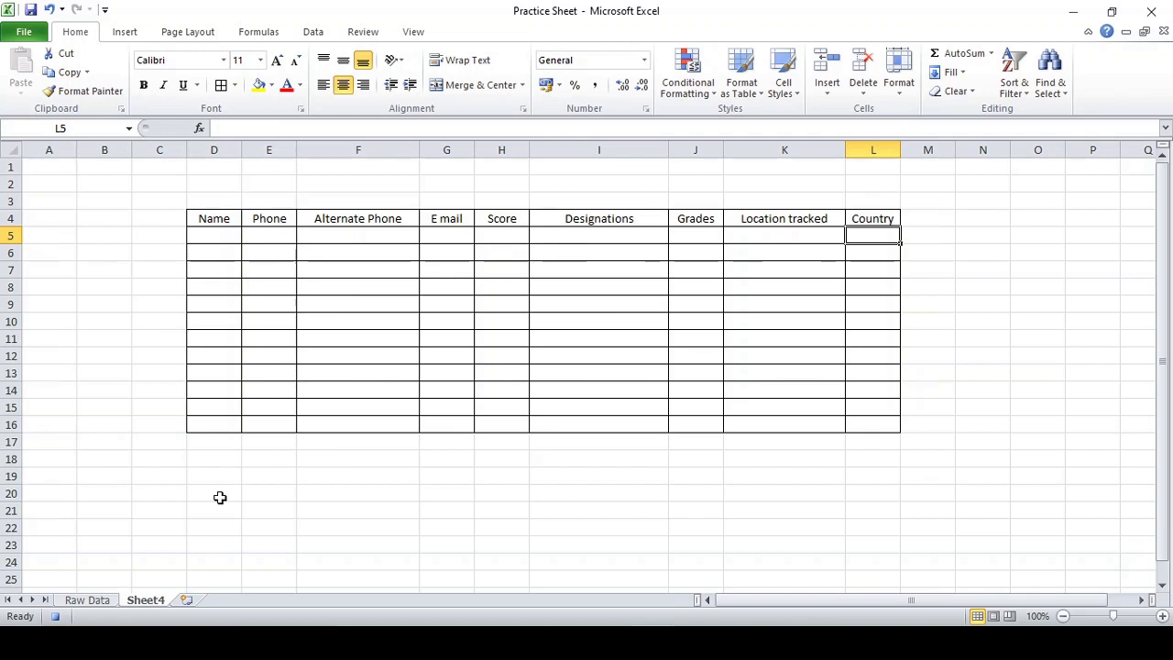
Stop recording, check the AudiciTechnologies macro in the Macro list, then select D15
click(56, 618)
click(413, 33)
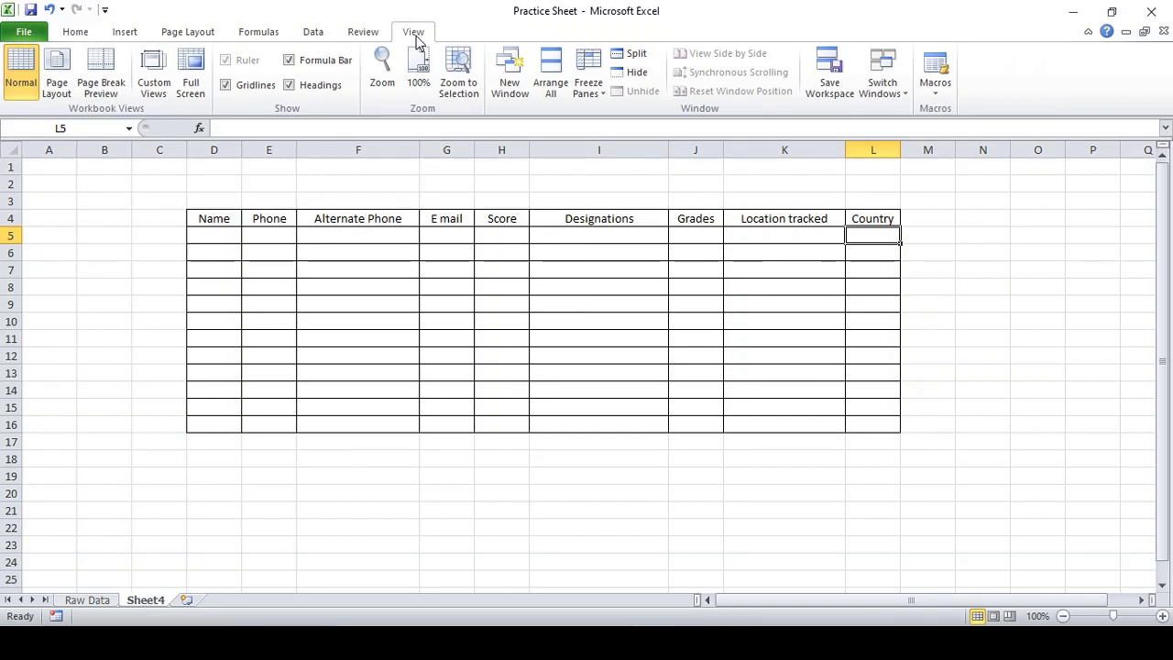
click(937, 97)
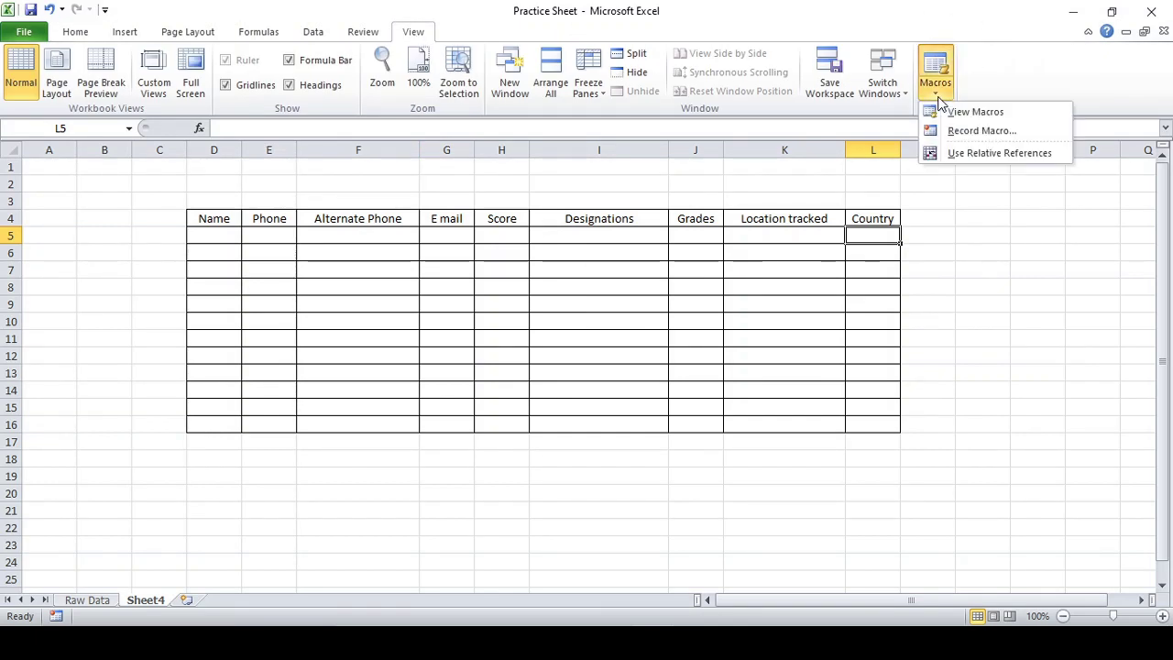
click(999, 114)
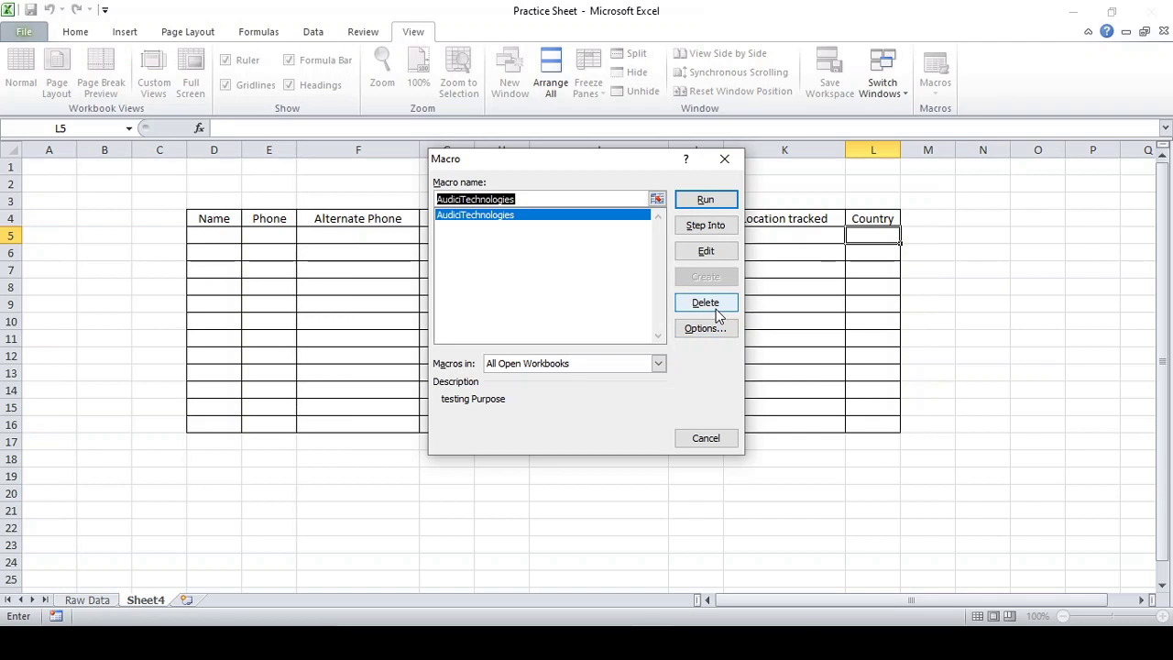
click(725, 160)
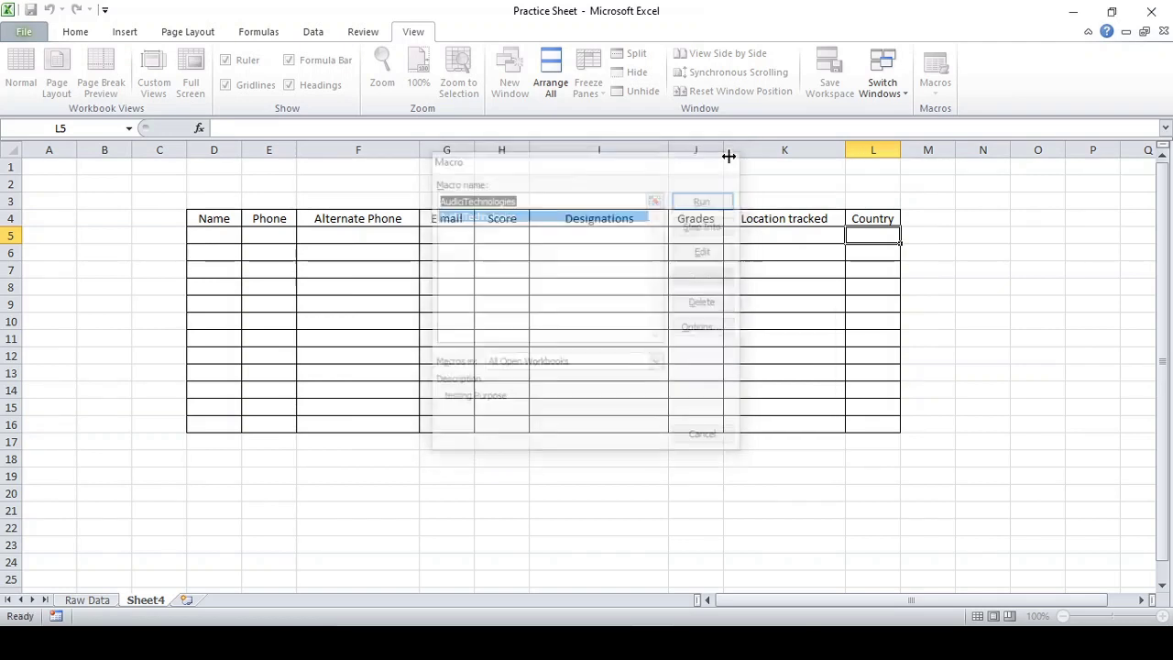
click(226, 405)
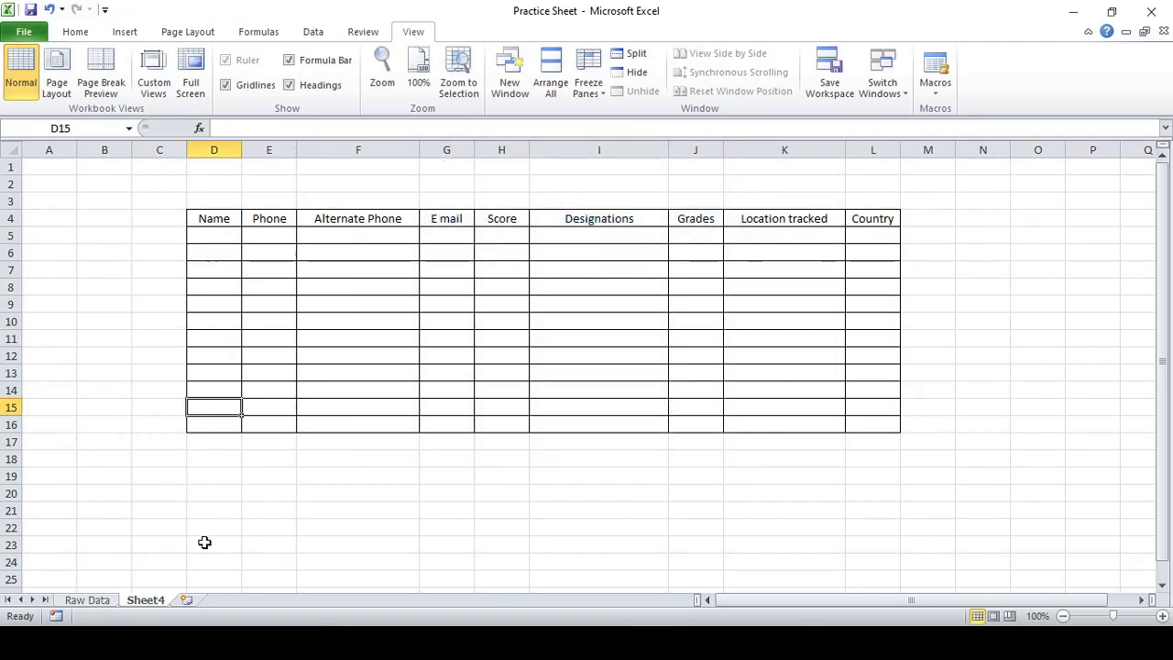
Replay the macro from F5 on a new Sheet5, widen column L, then add Sheet6
click(186, 599)
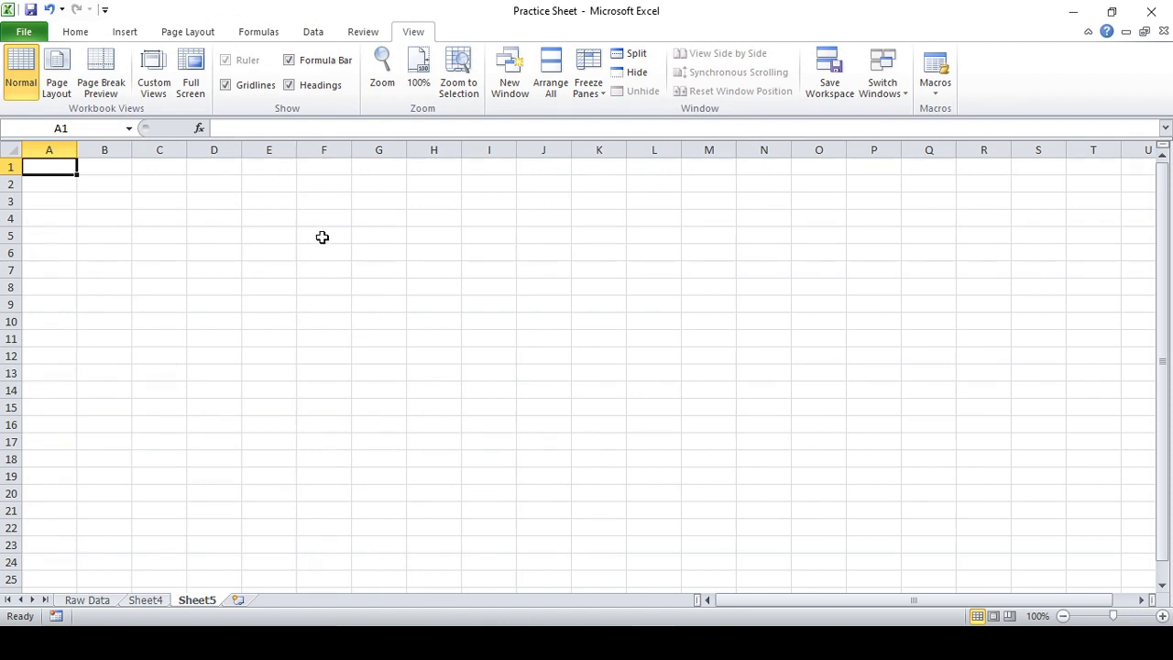
click(323, 237)
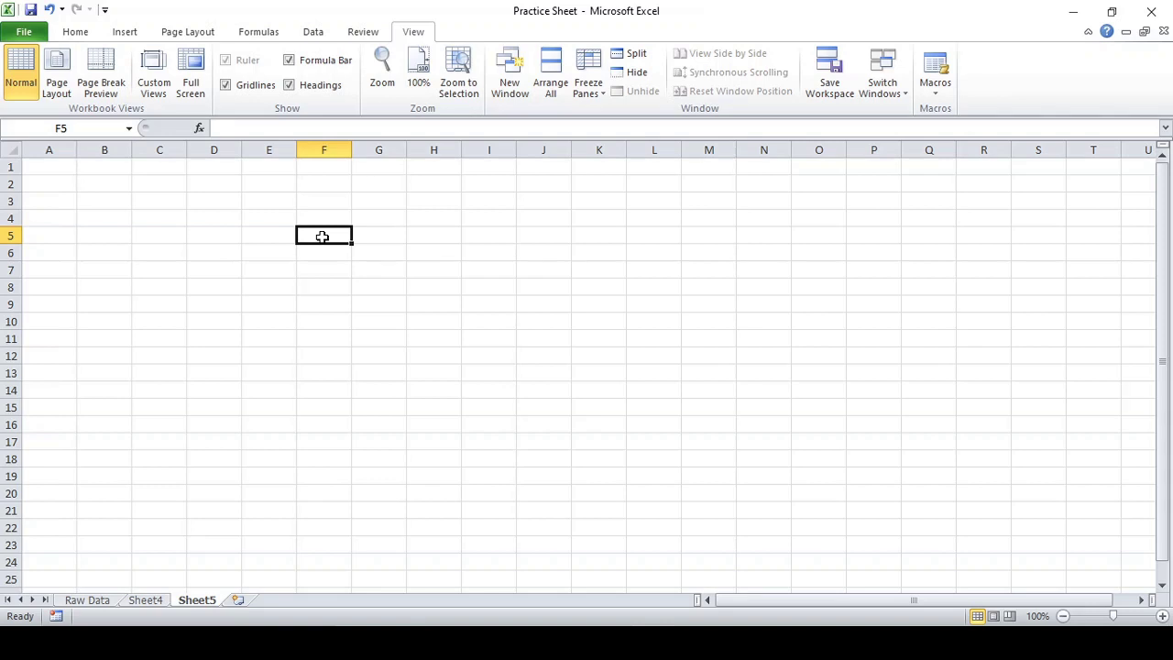
key(ctrl+z)
key(ctrl+z)
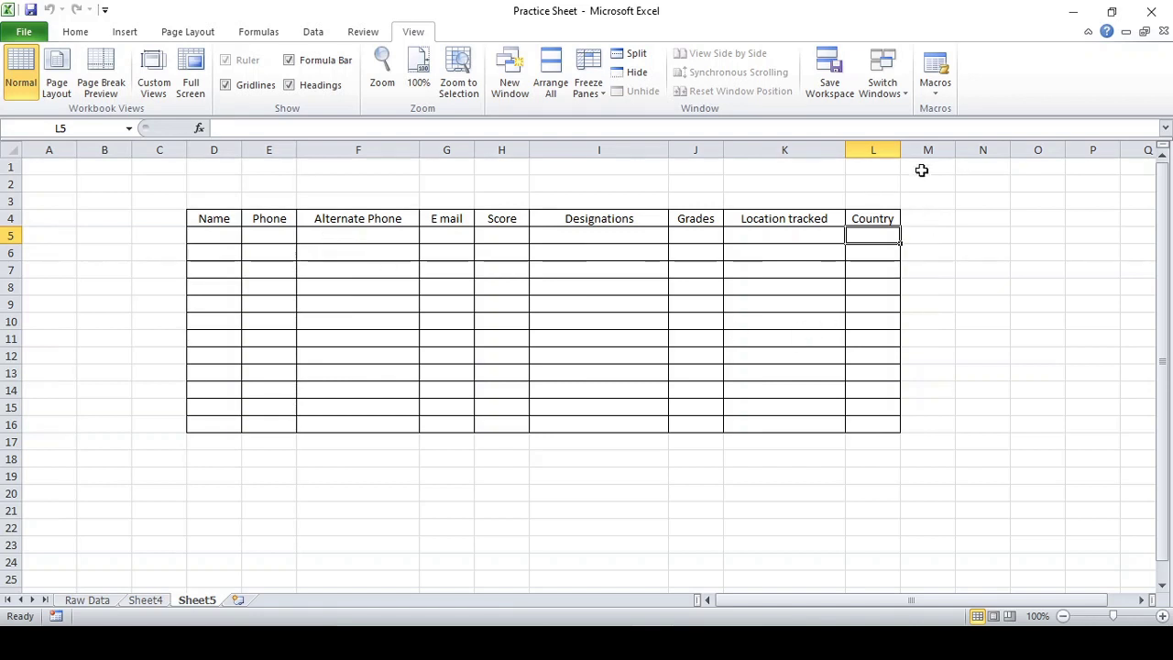
drag(901, 150, 931, 150)
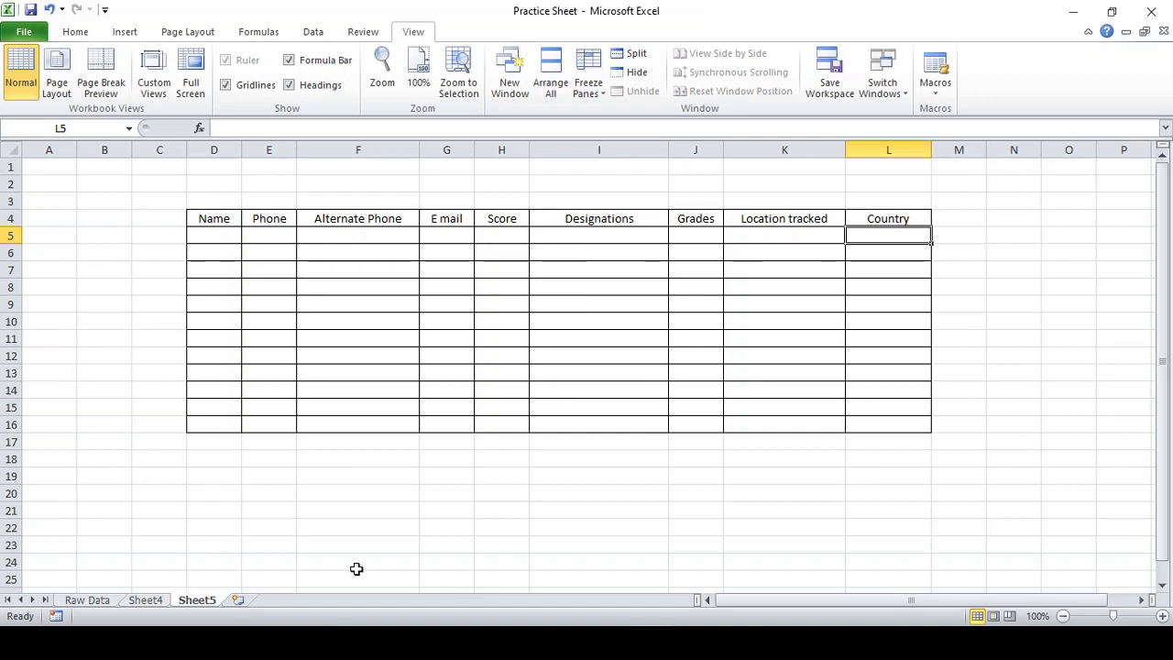
click(239, 600)
With F6 selected on Sheet6, run the AudiciTechnologies macro from the Macro list
click(326, 250)
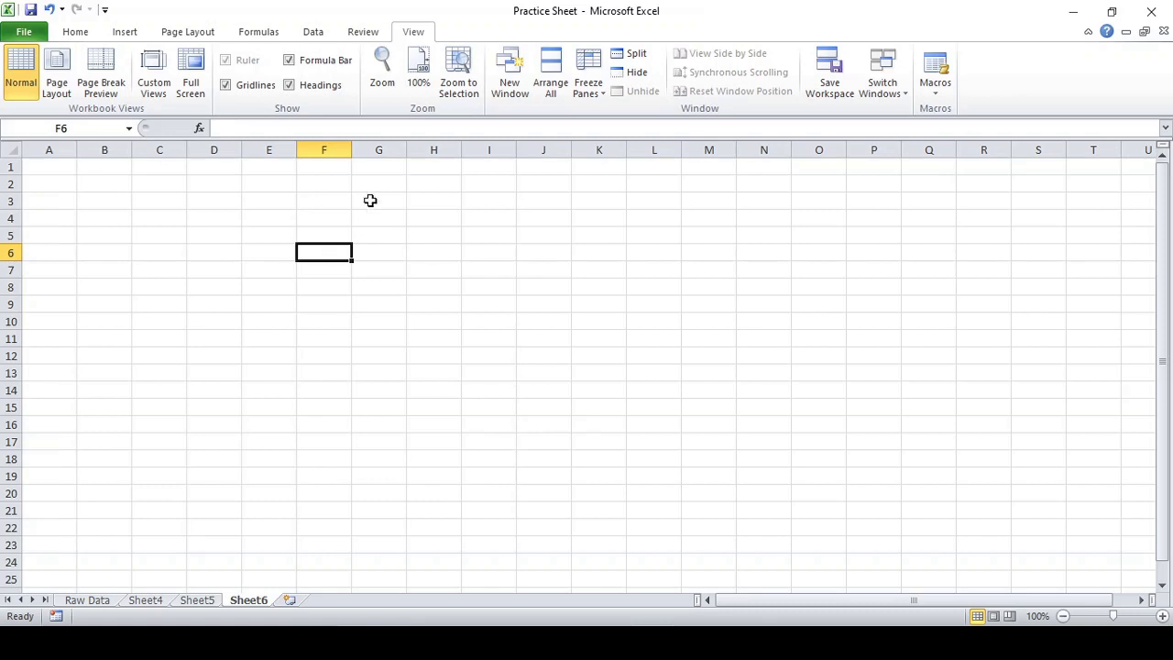
click(934, 91)
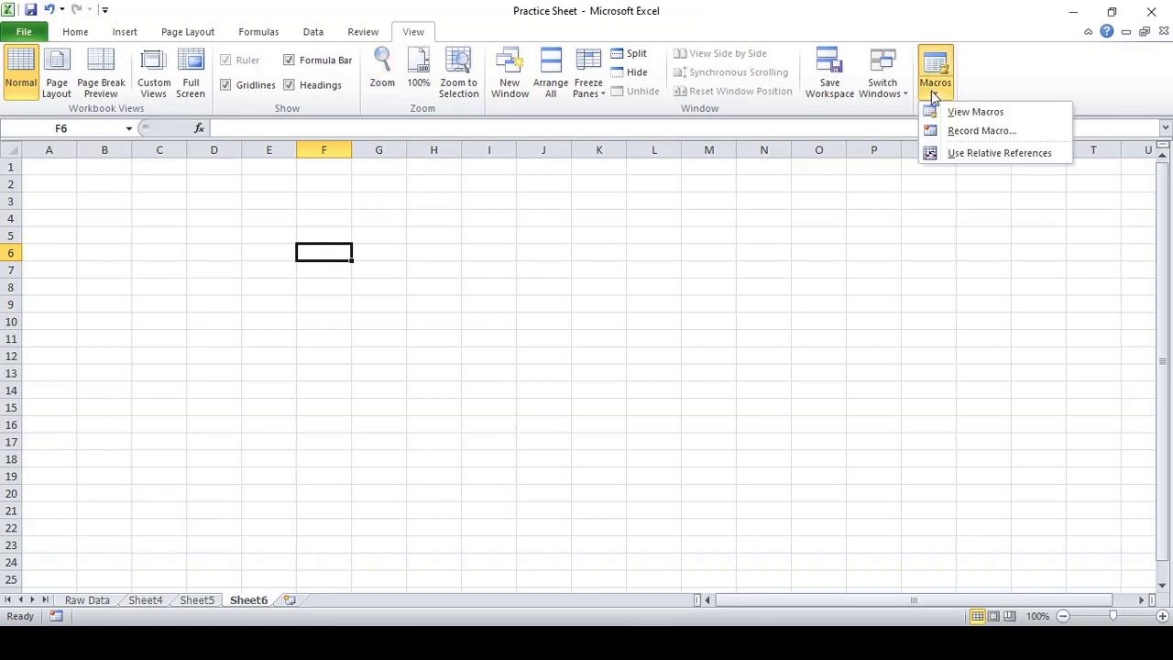
click(979, 111)
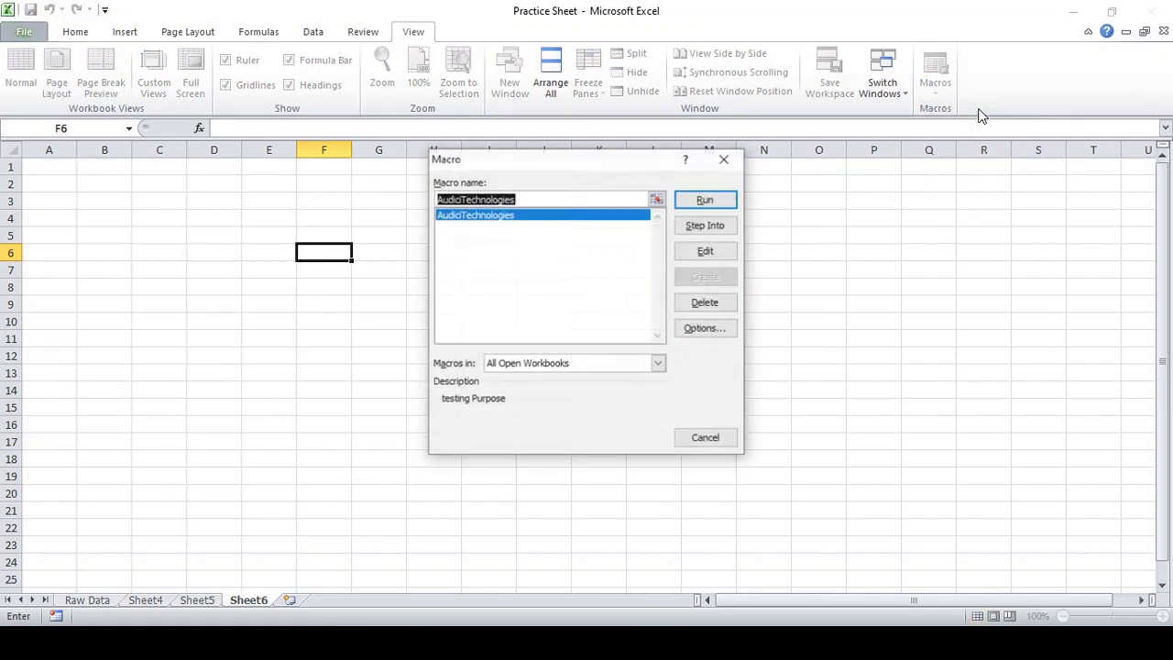
click(715, 198)
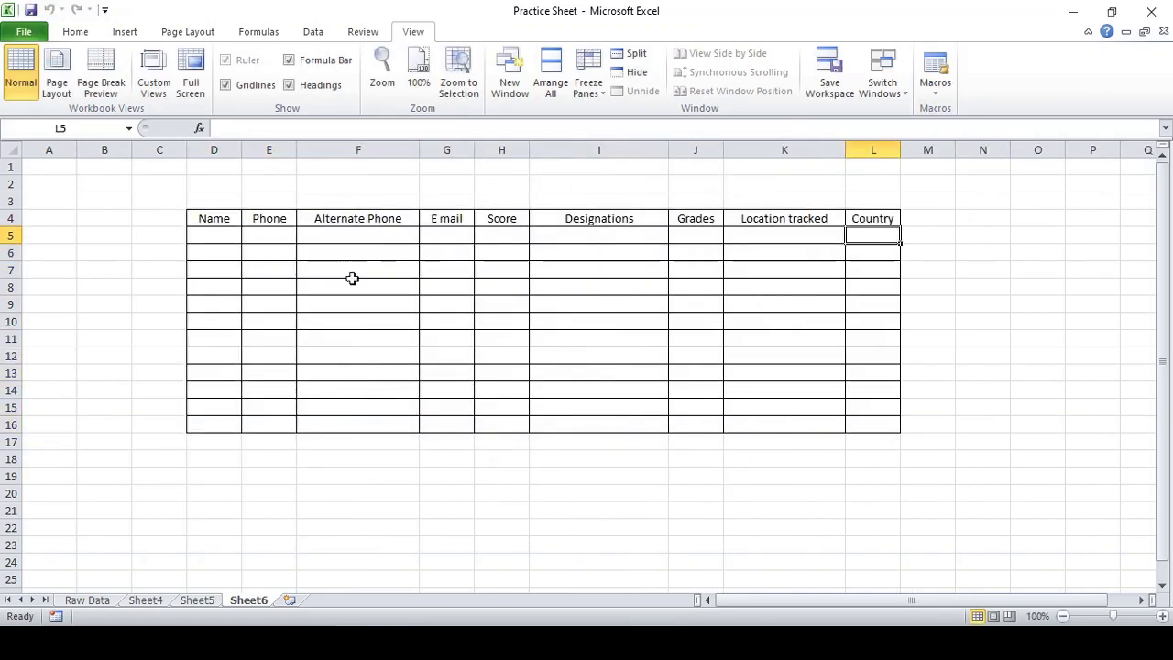